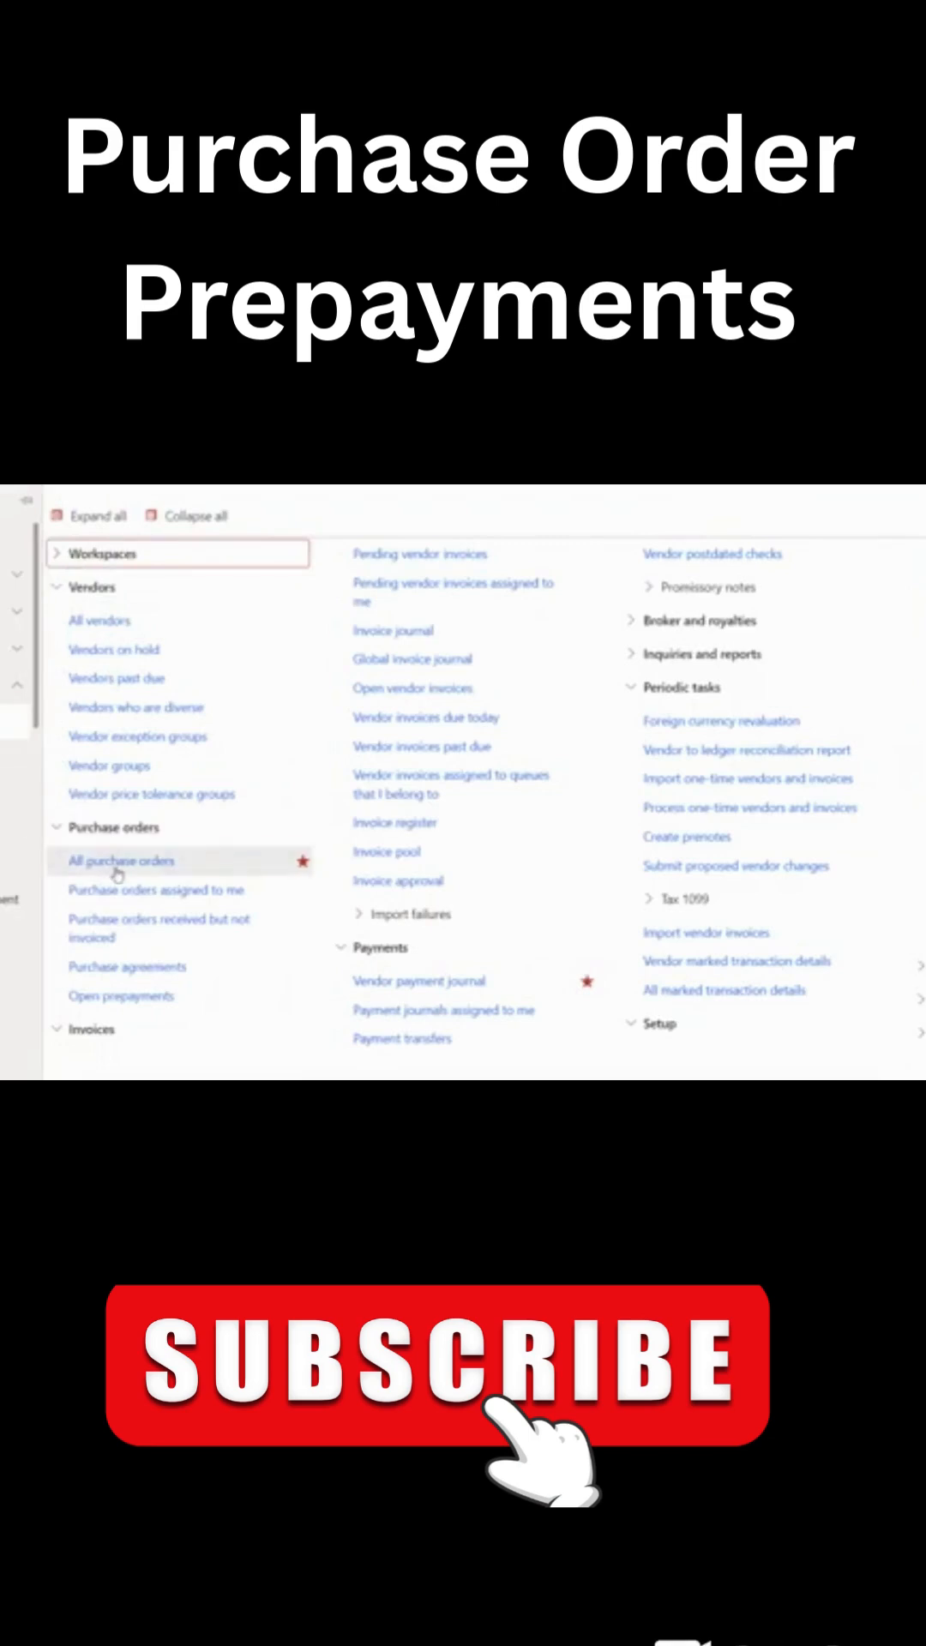
# Go to the All purchase orders list in Accounts payable.
pyautogui.click(116, 861)
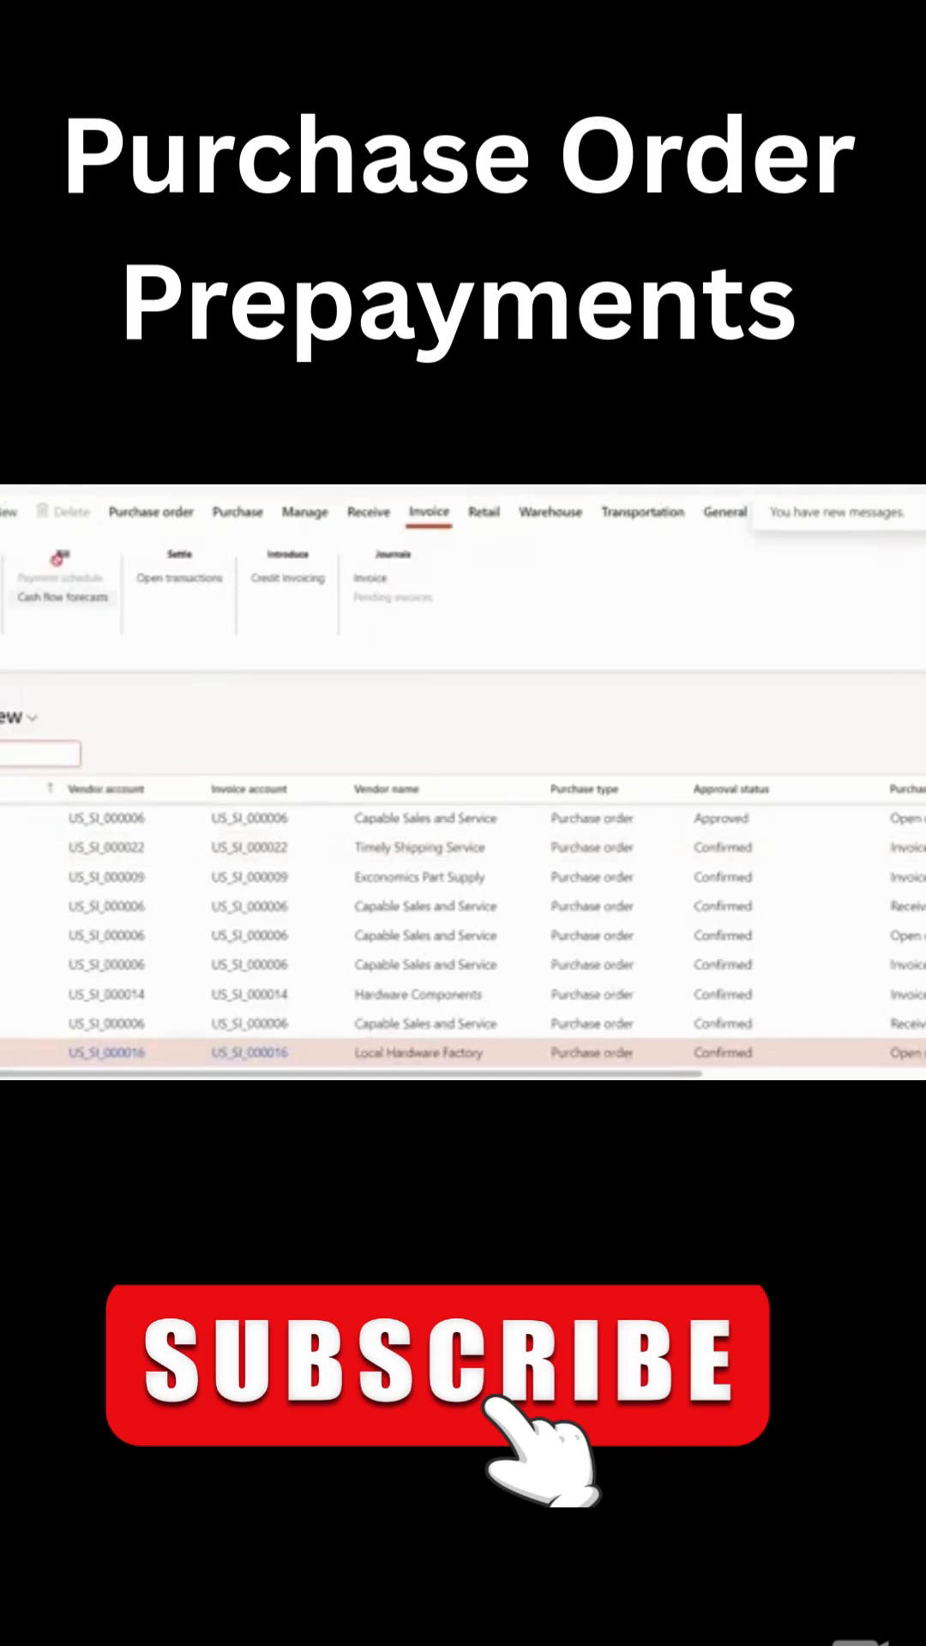
# Start a new purchase order for vendor US_SI_000016 Local Hardware Factory.
pyautogui.click(7, 521)
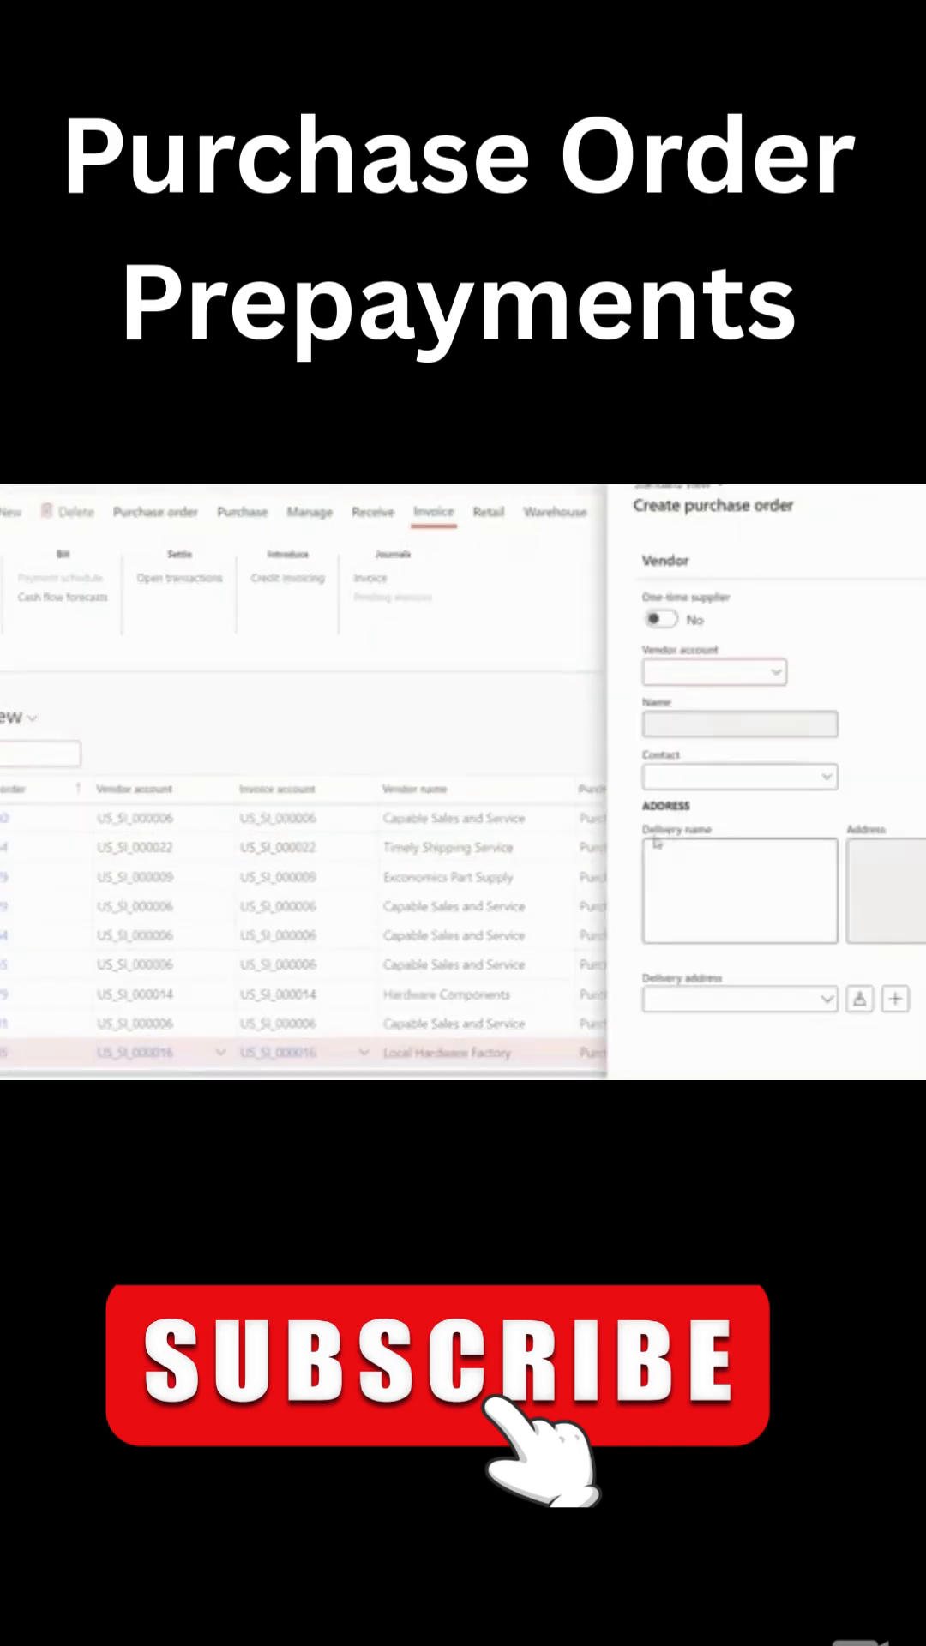
pyautogui.click(780, 679)
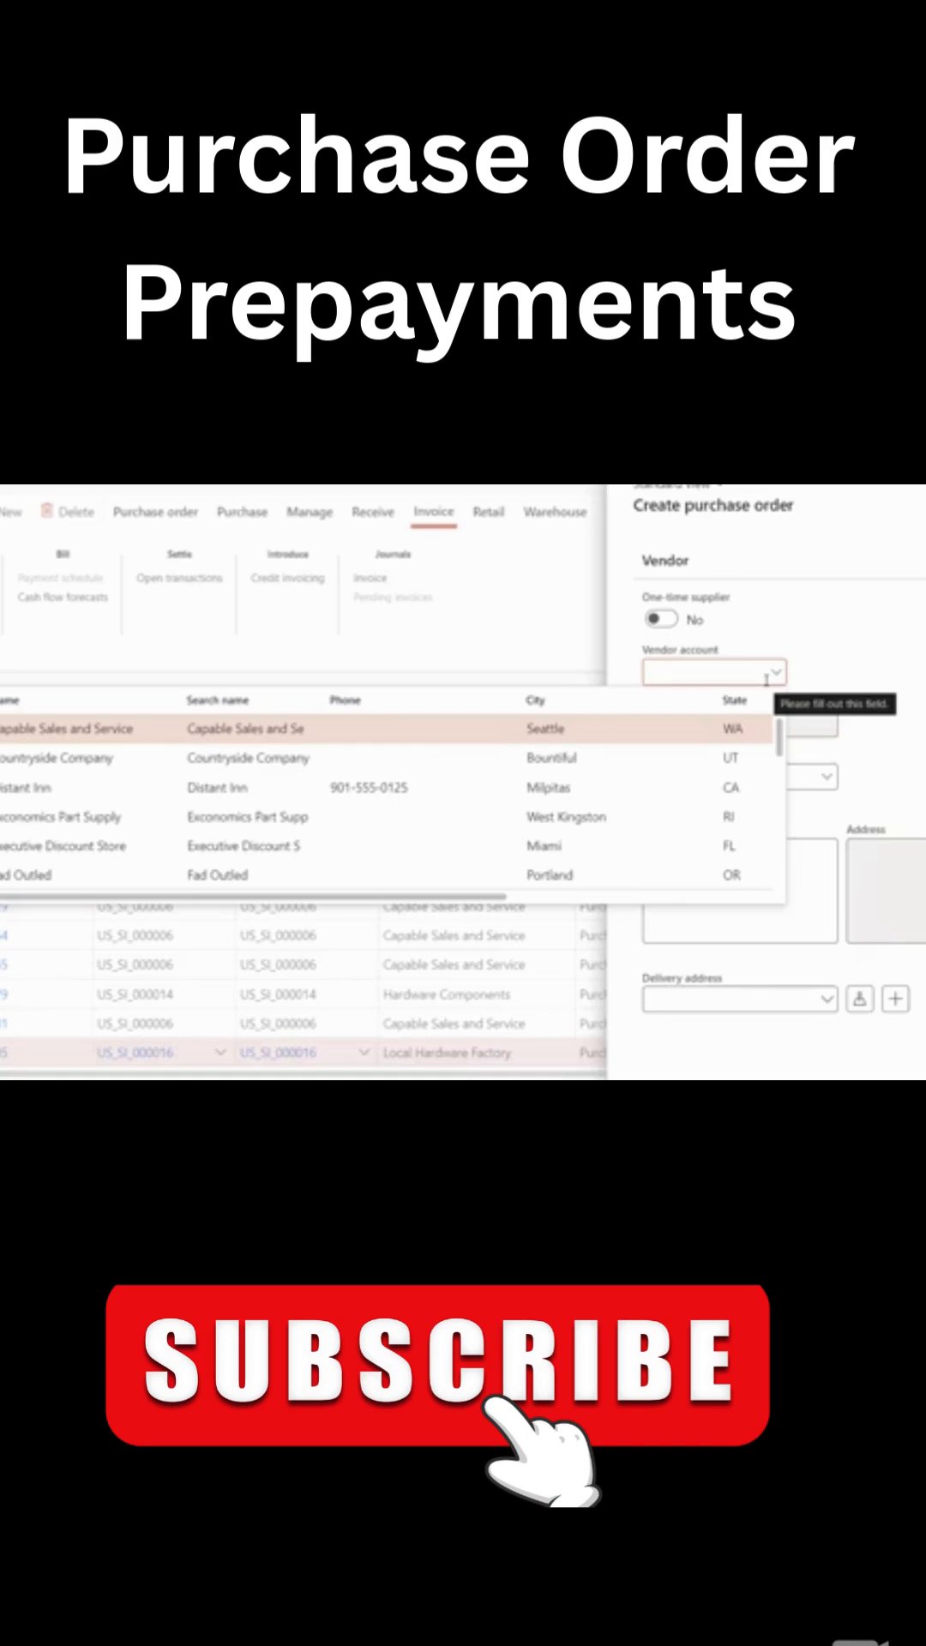
pyautogui.scroll(-3, 386, 797)
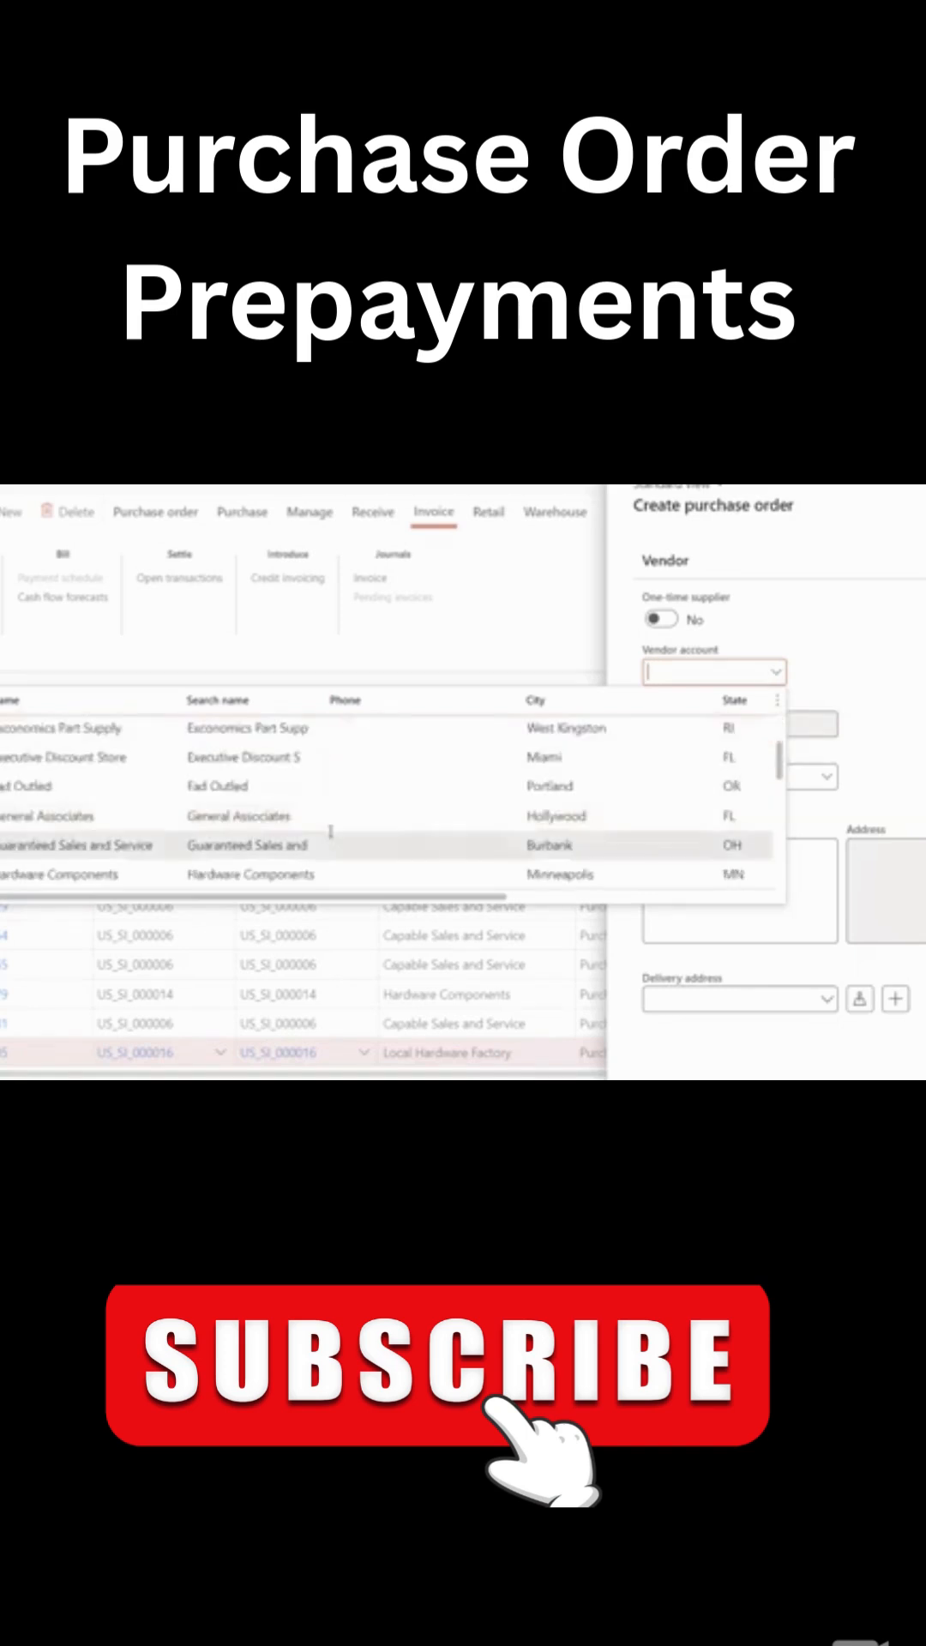
pyautogui.scroll(-3, 330, 832)
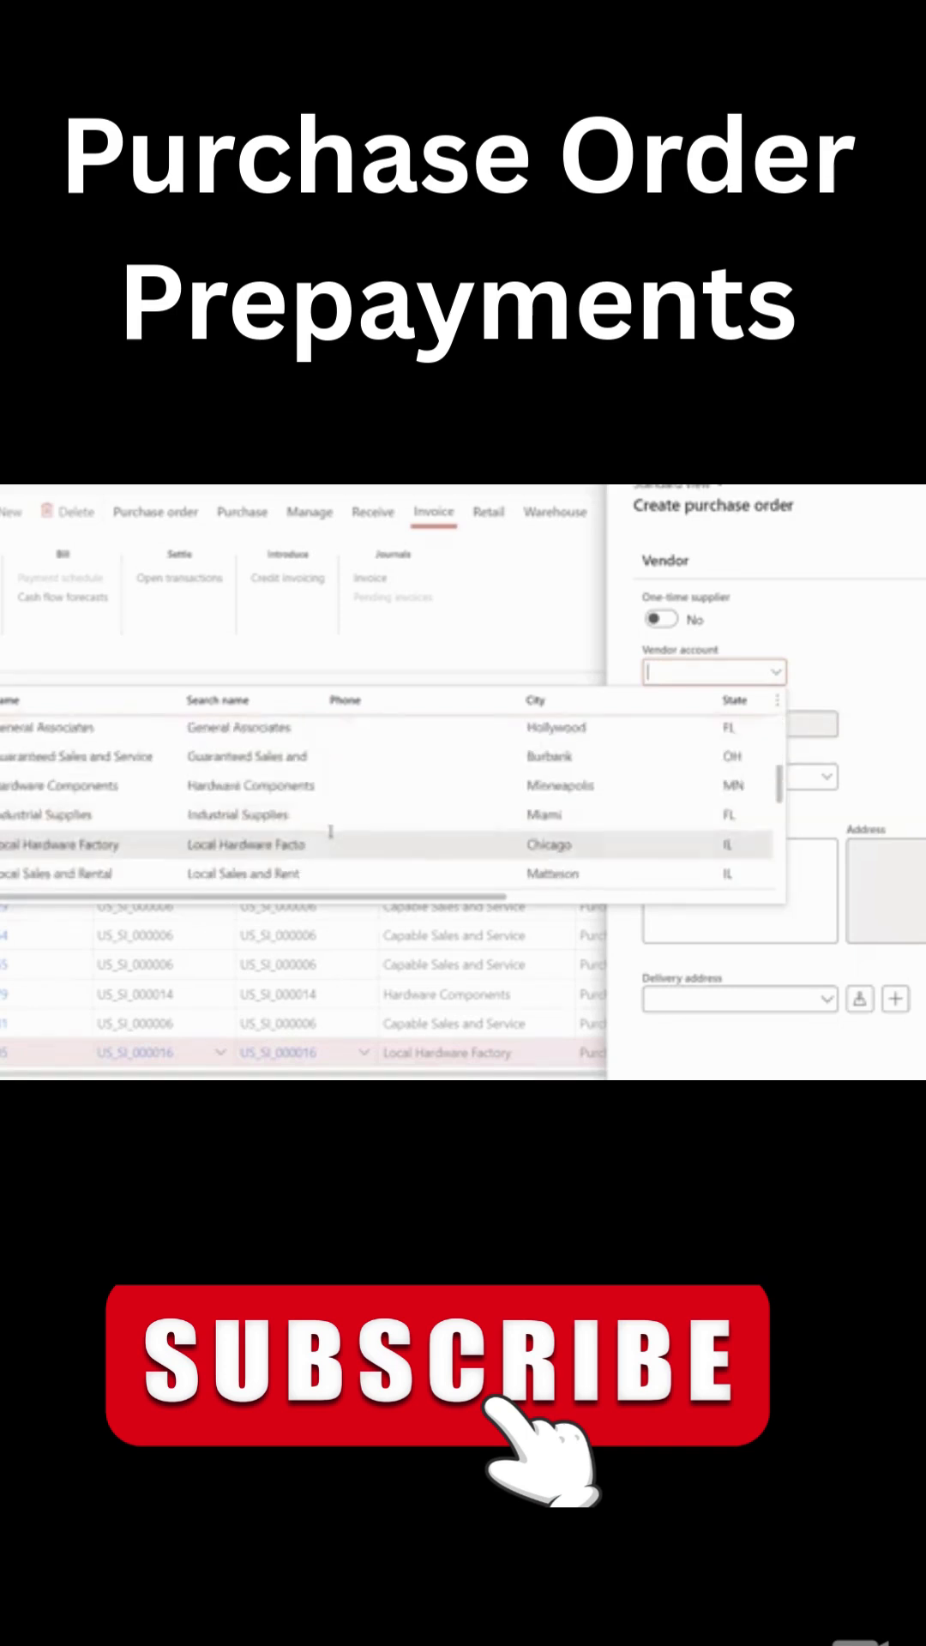
pyautogui.click(146, 845)
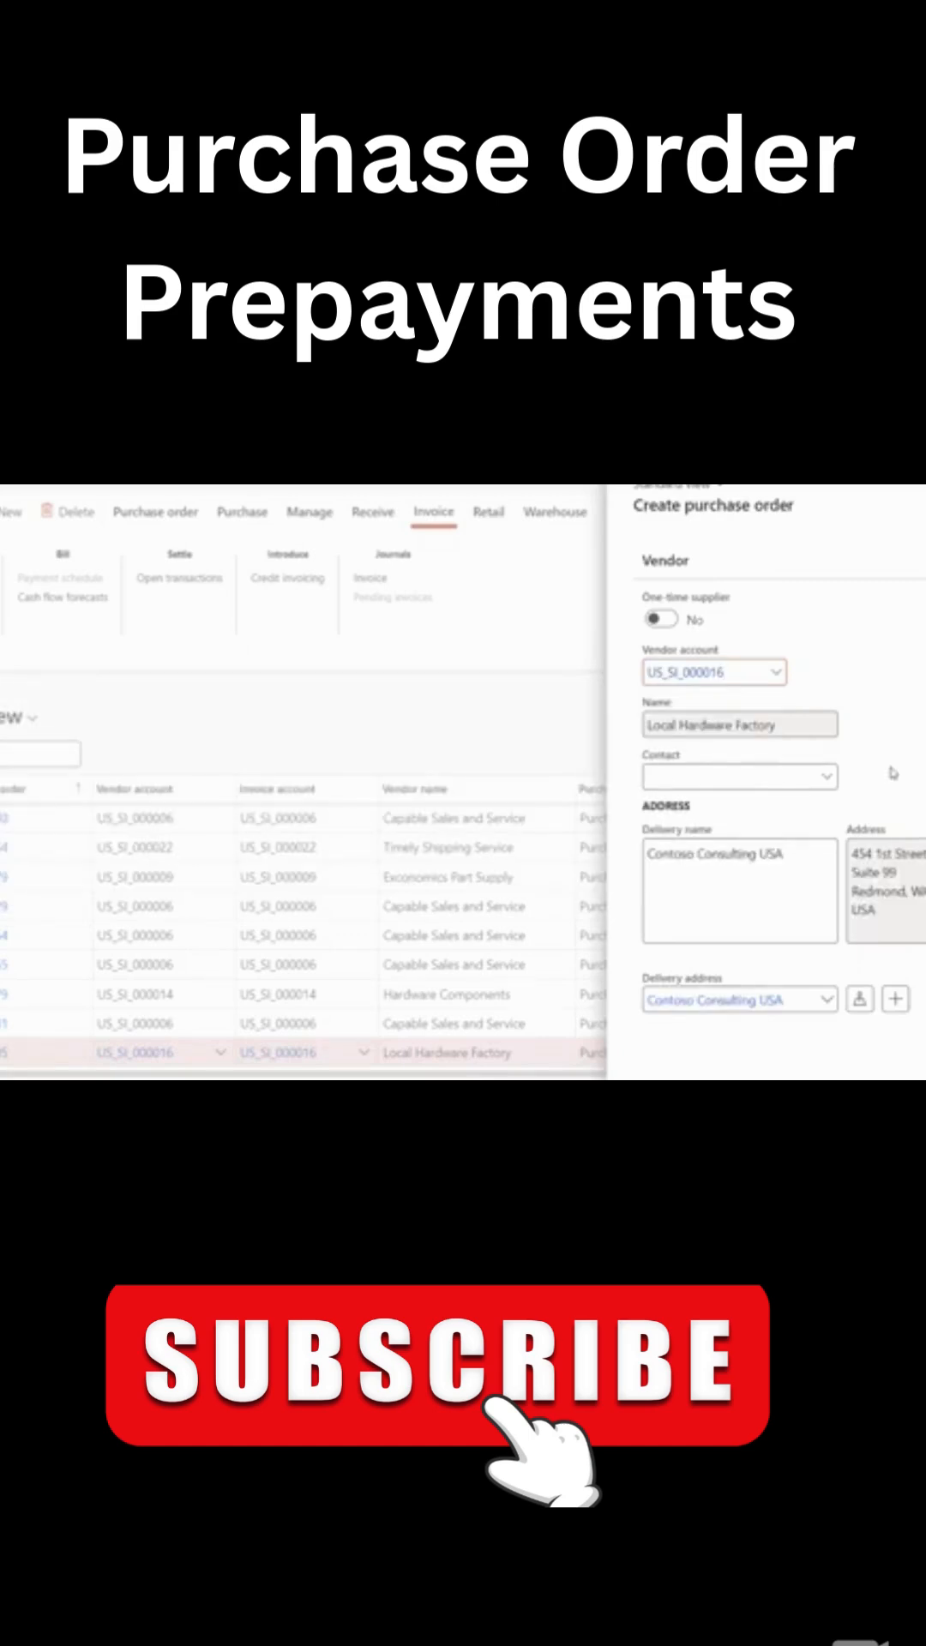
pyautogui.scroll(-3, 772, 837)
pyautogui.scroll(-3, 772, 836)
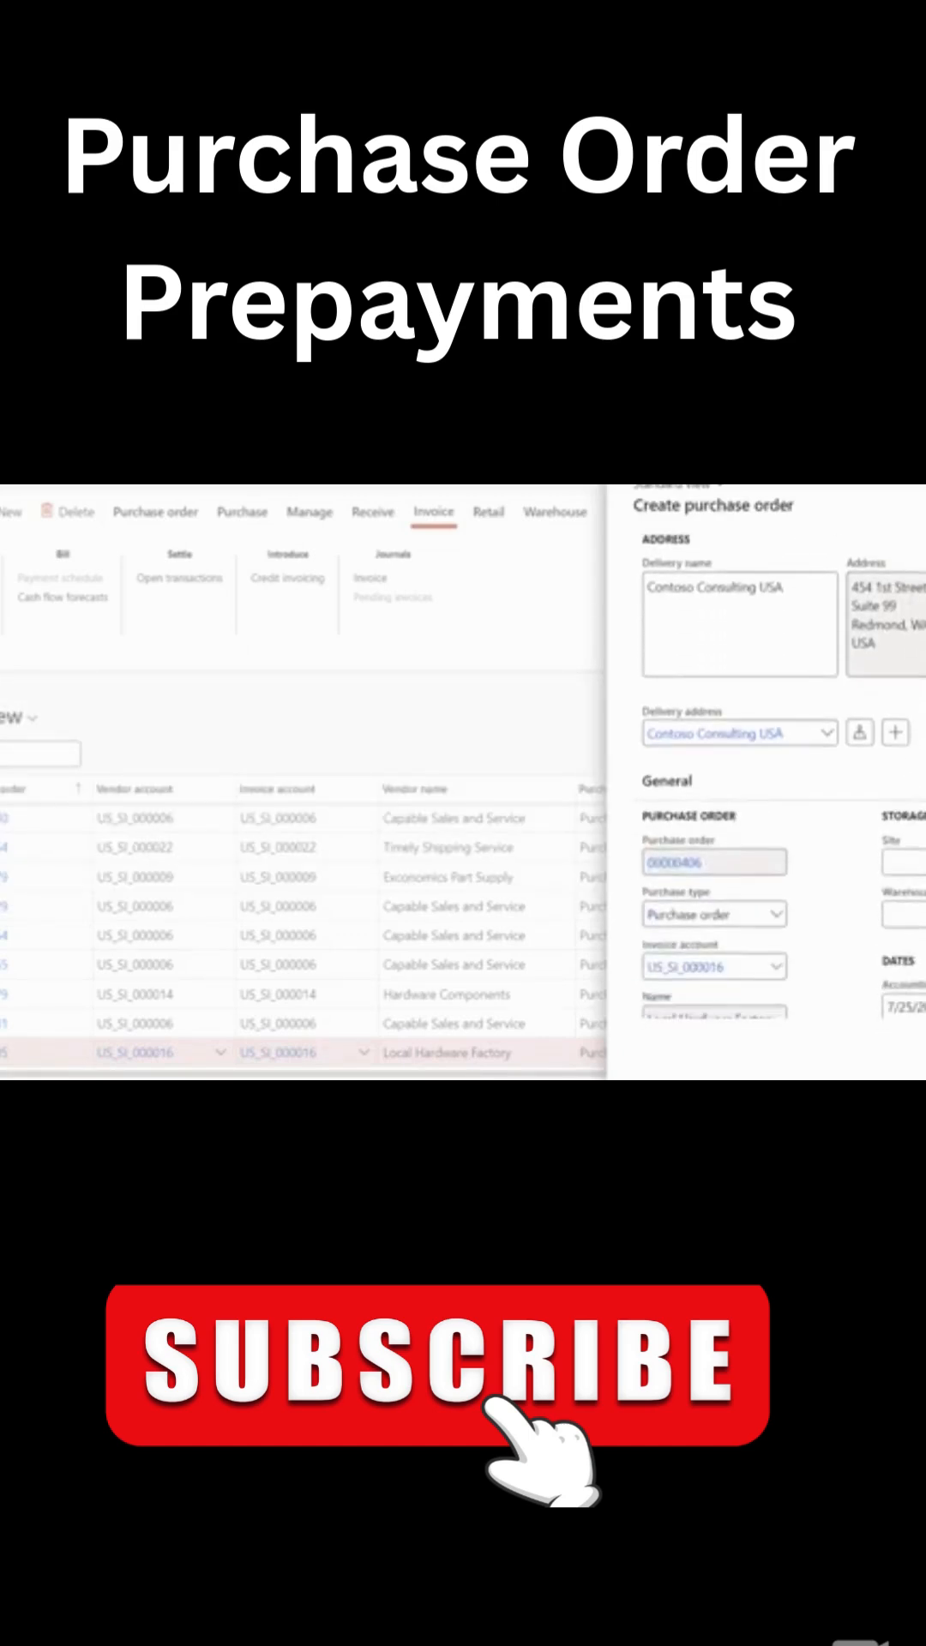
# Set site and warehouse to MainOffice and create the purchase order.
pyautogui.click(905, 862)
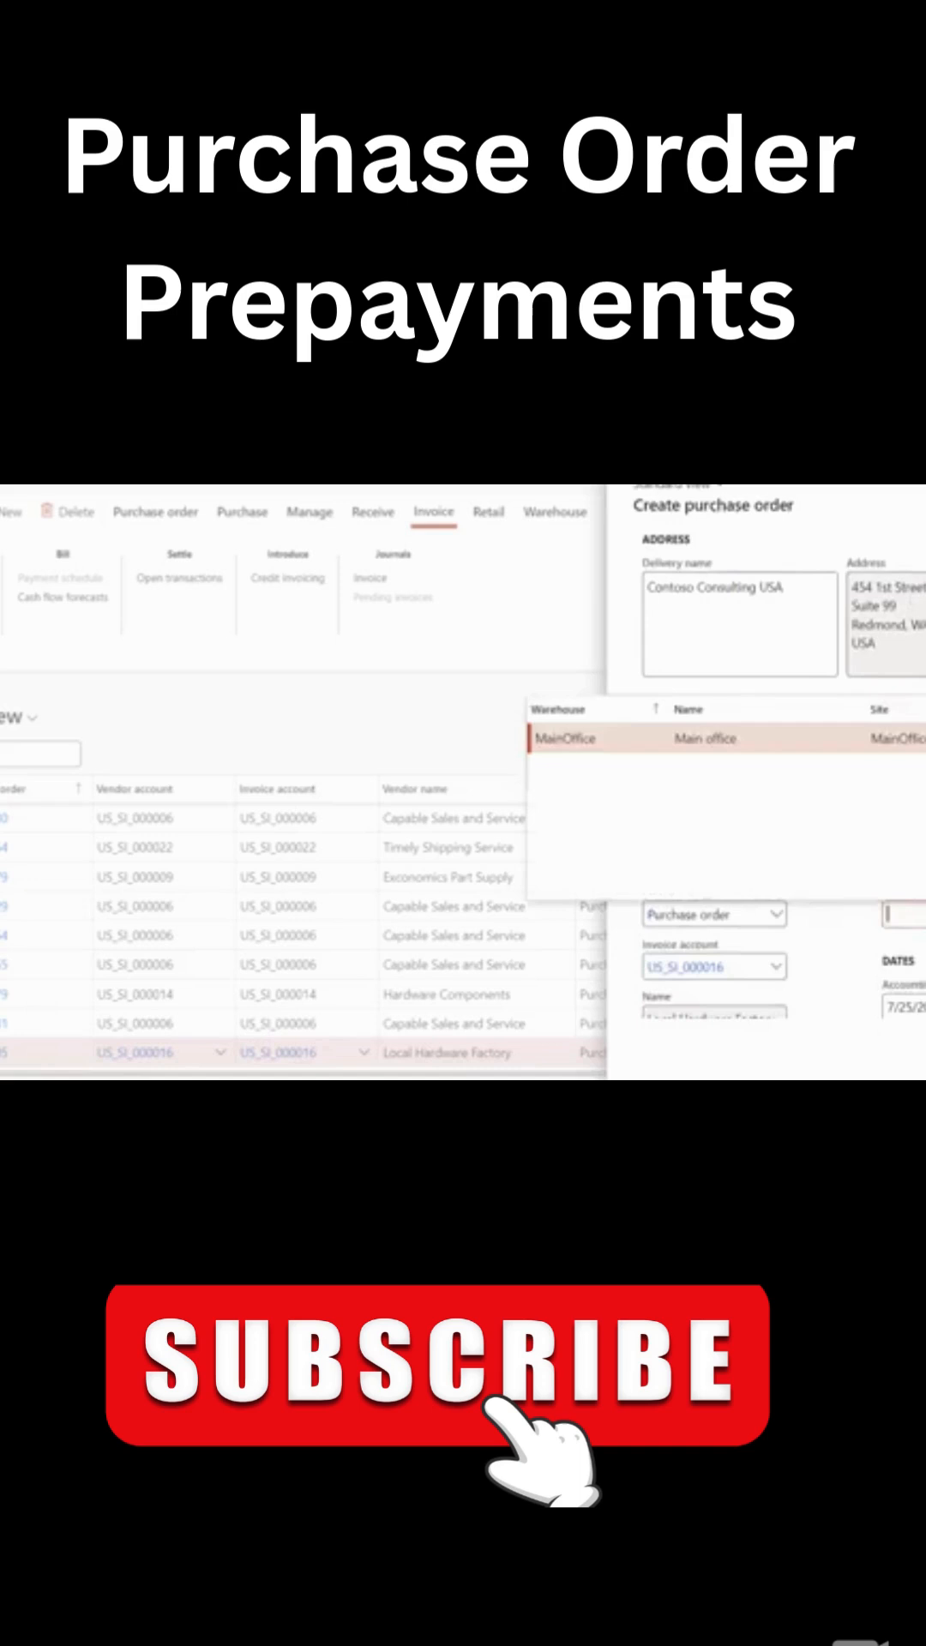
pyautogui.click(746, 739)
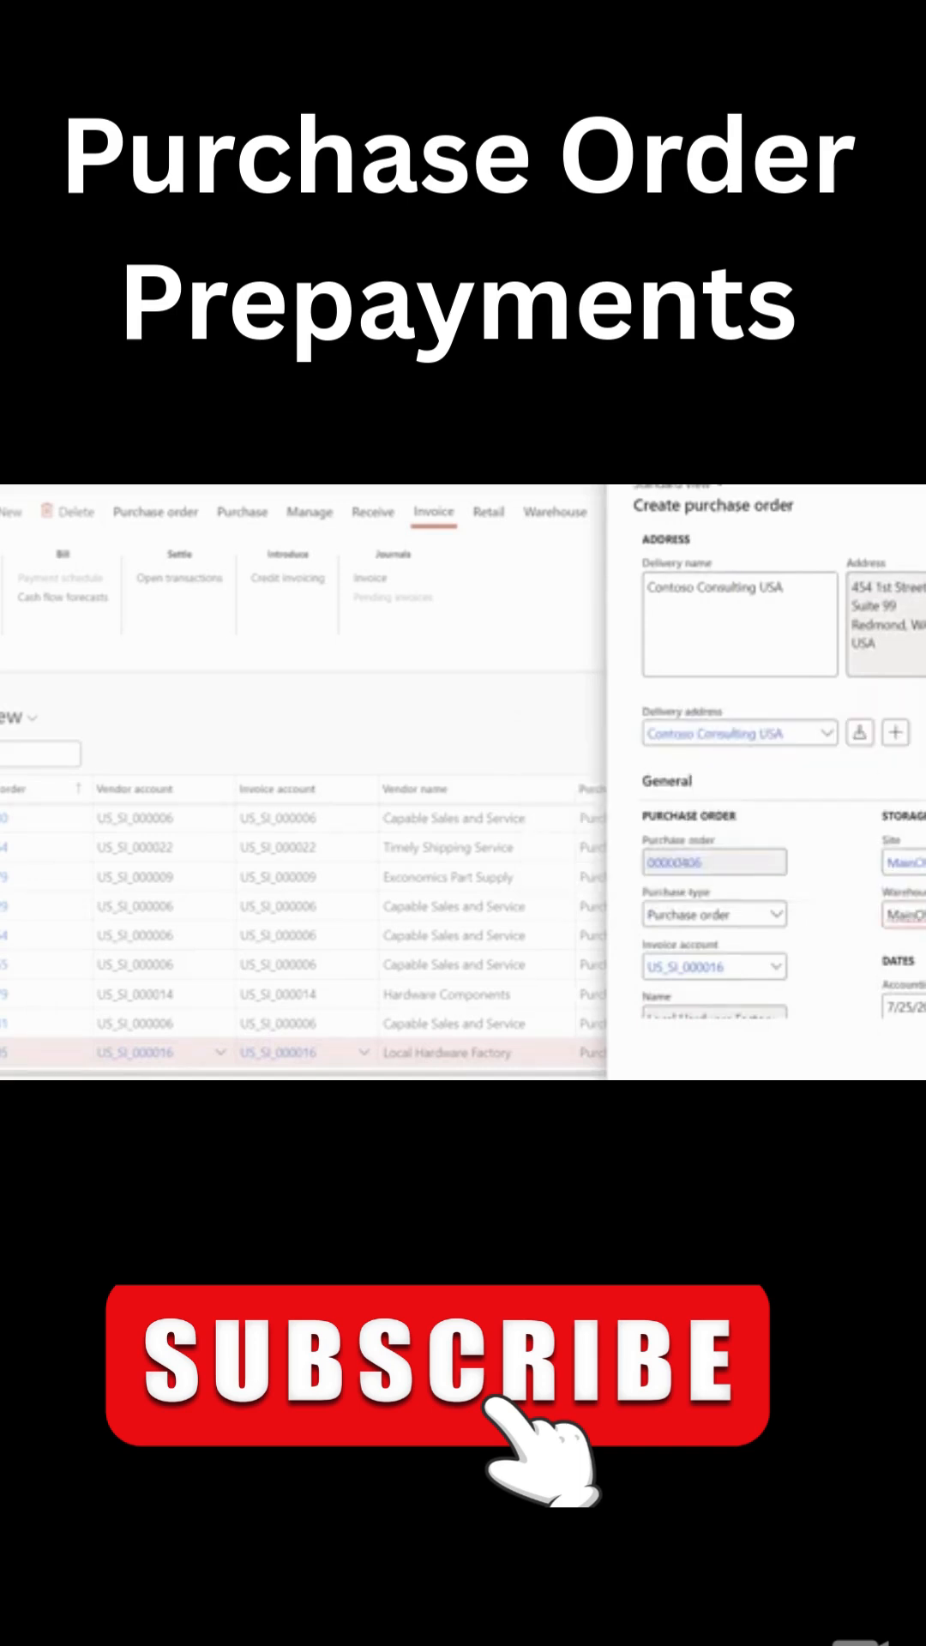
pyautogui.press('Return')
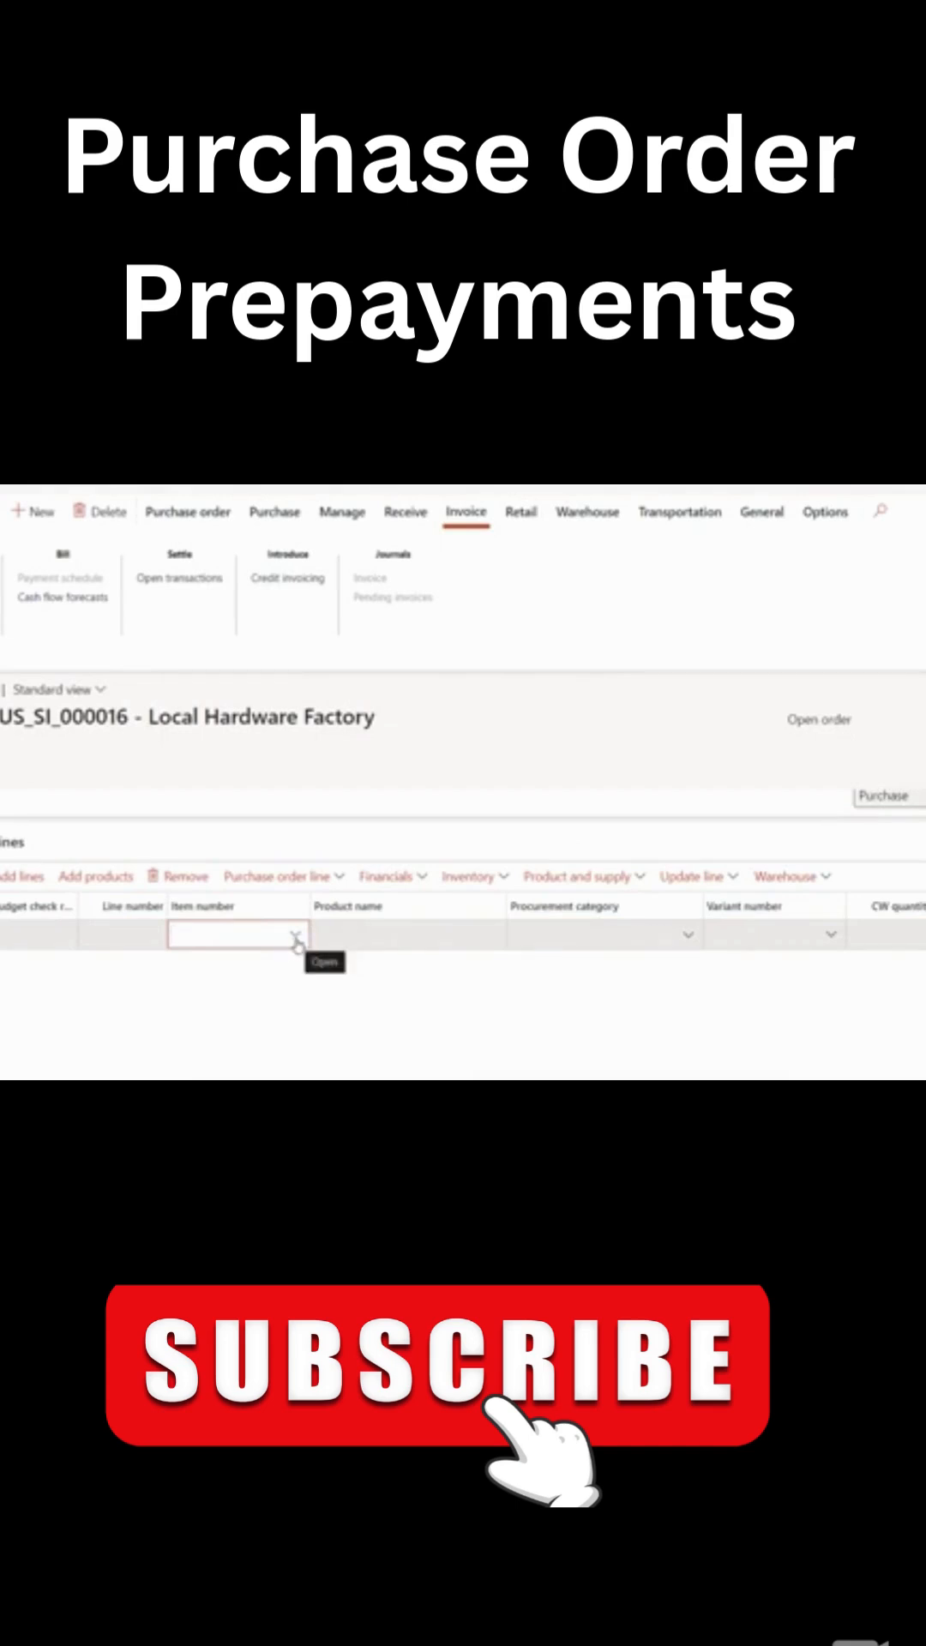
# Put item S0150 Carpet Contractor on the first line and replace its 50.00 unit price with 300.
pyautogui.click(299, 939)
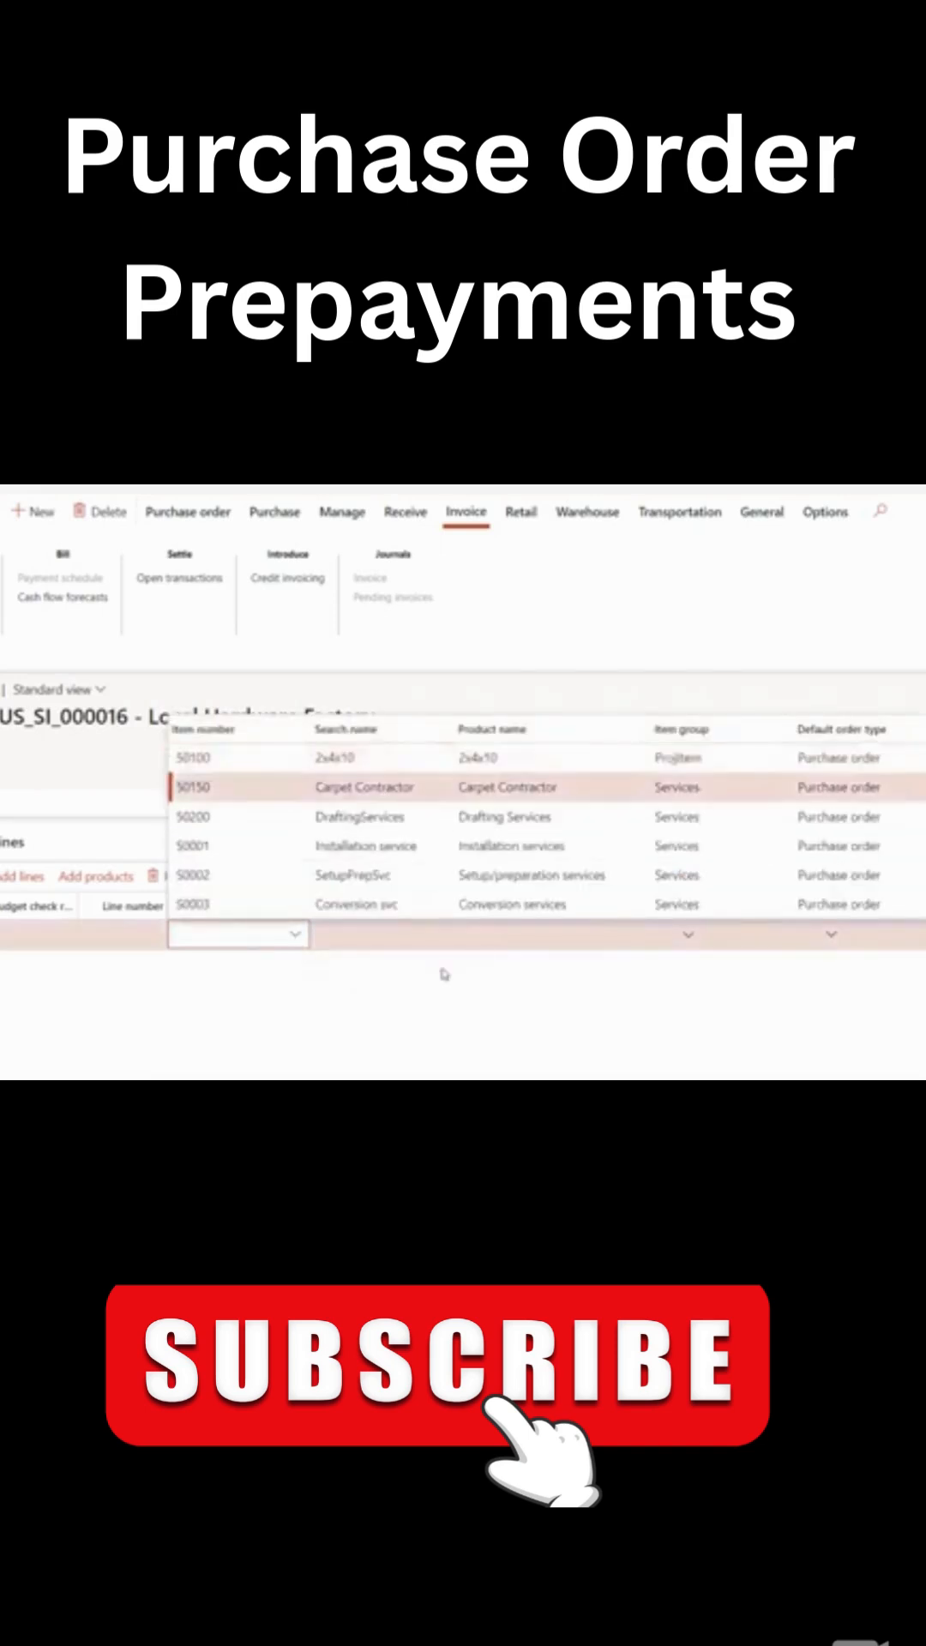
pyautogui.click(382, 787)
pyautogui.click(381, 994)
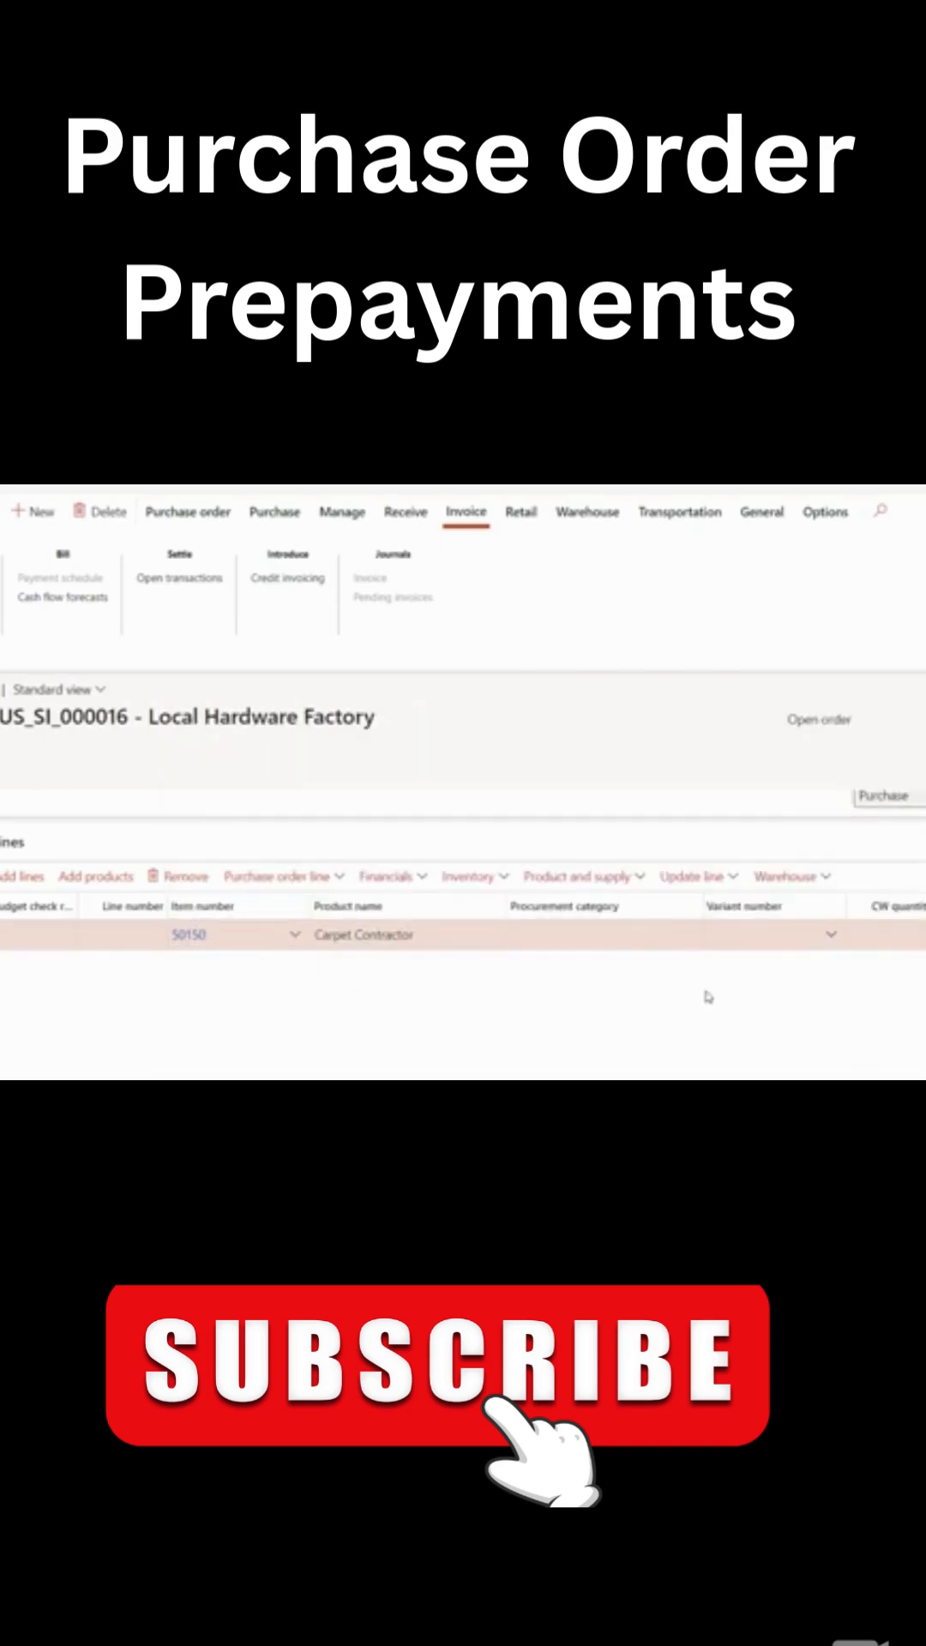
pyautogui.scroll(-2, 618, 1003)
pyautogui.moveTo(617, 1004)
pyautogui.mouseDown()
pyautogui.moveTo(567, 1003)
pyautogui.moveTo(721, 1003)
pyautogui.mouseUp()
pyautogui.click(762, 846)
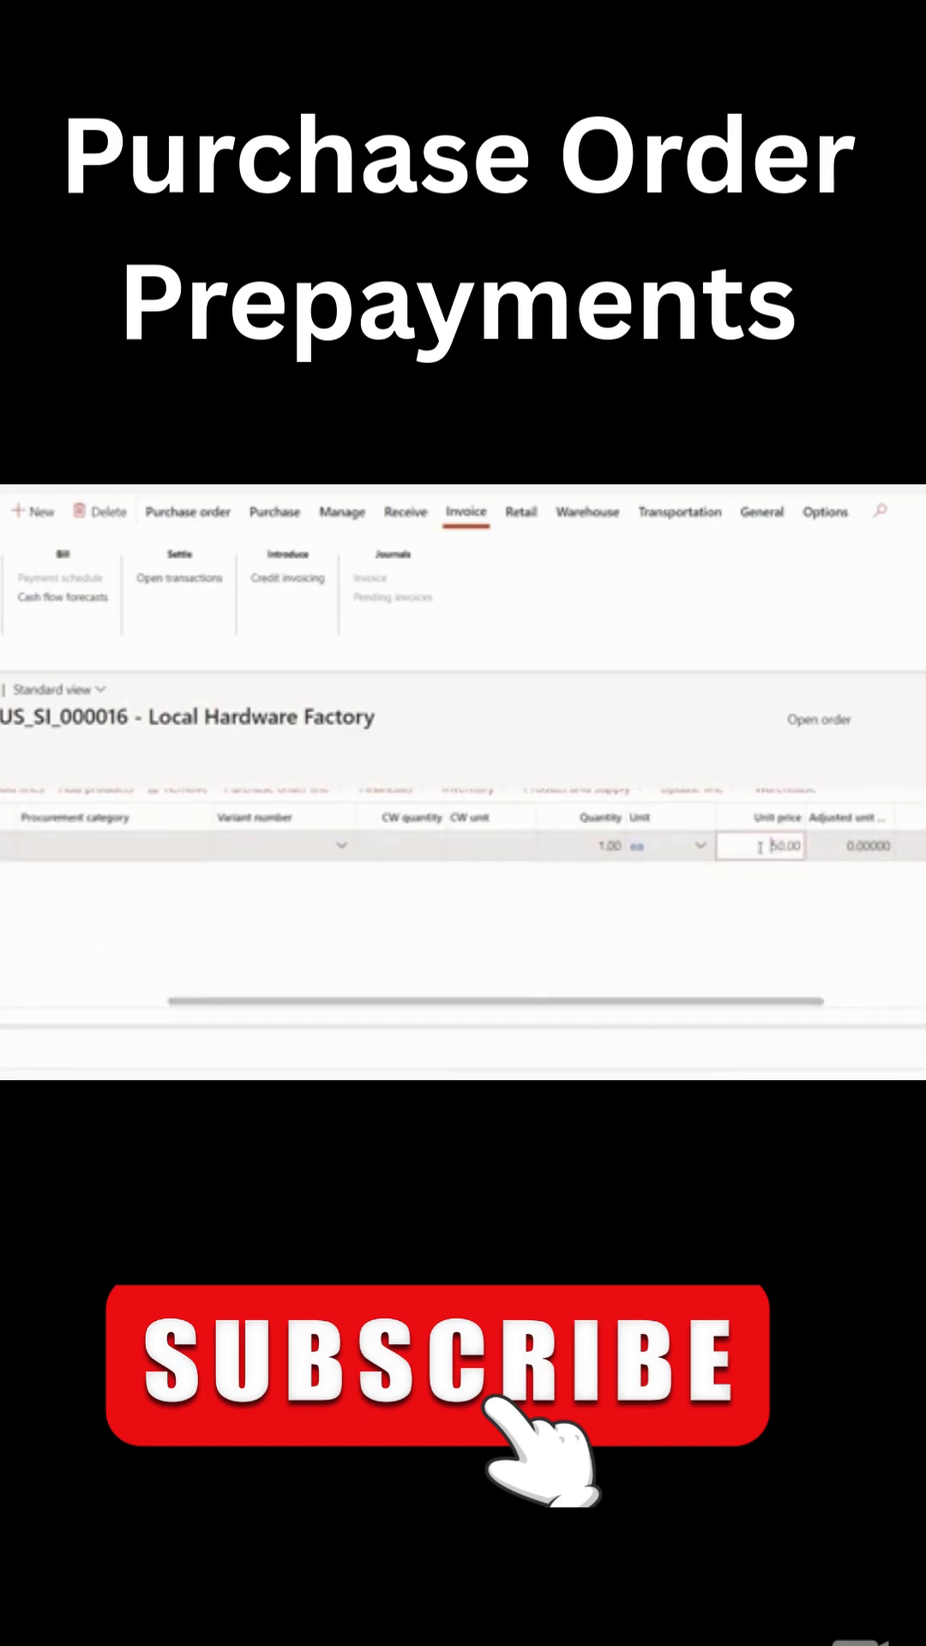
pyautogui.doubleClick(778, 845)
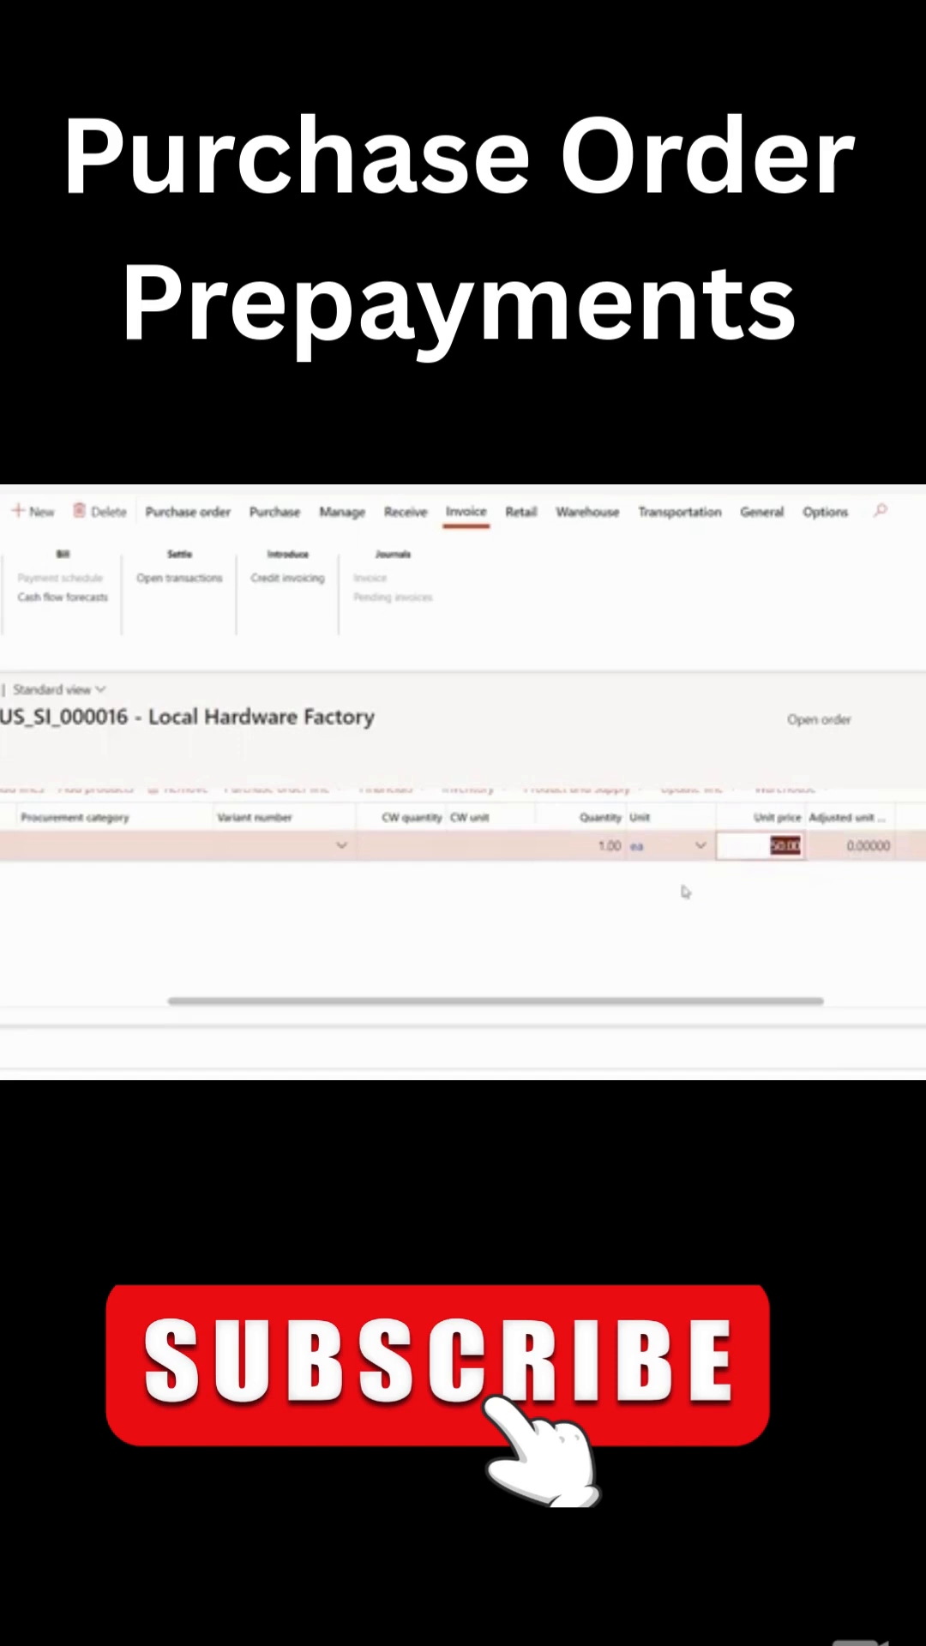
pyautogui.write('30')
pyautogui.scroll(2, 259, 951)
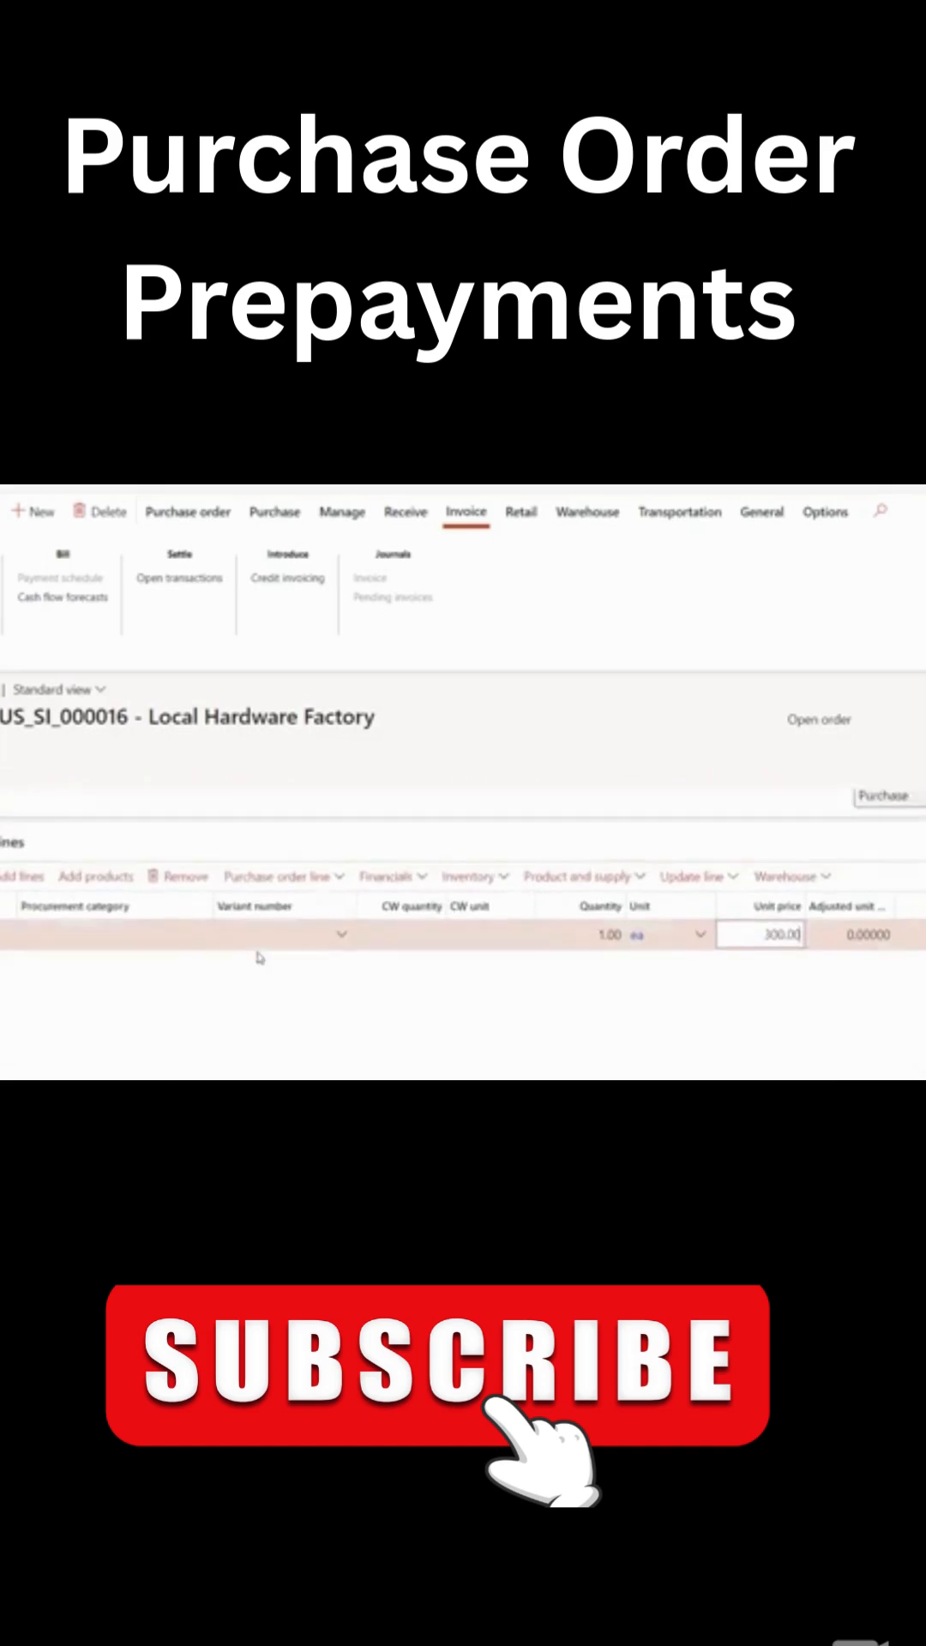
# Add a second line with item 50200 Drafting Services.
pyautogui.press('Down')
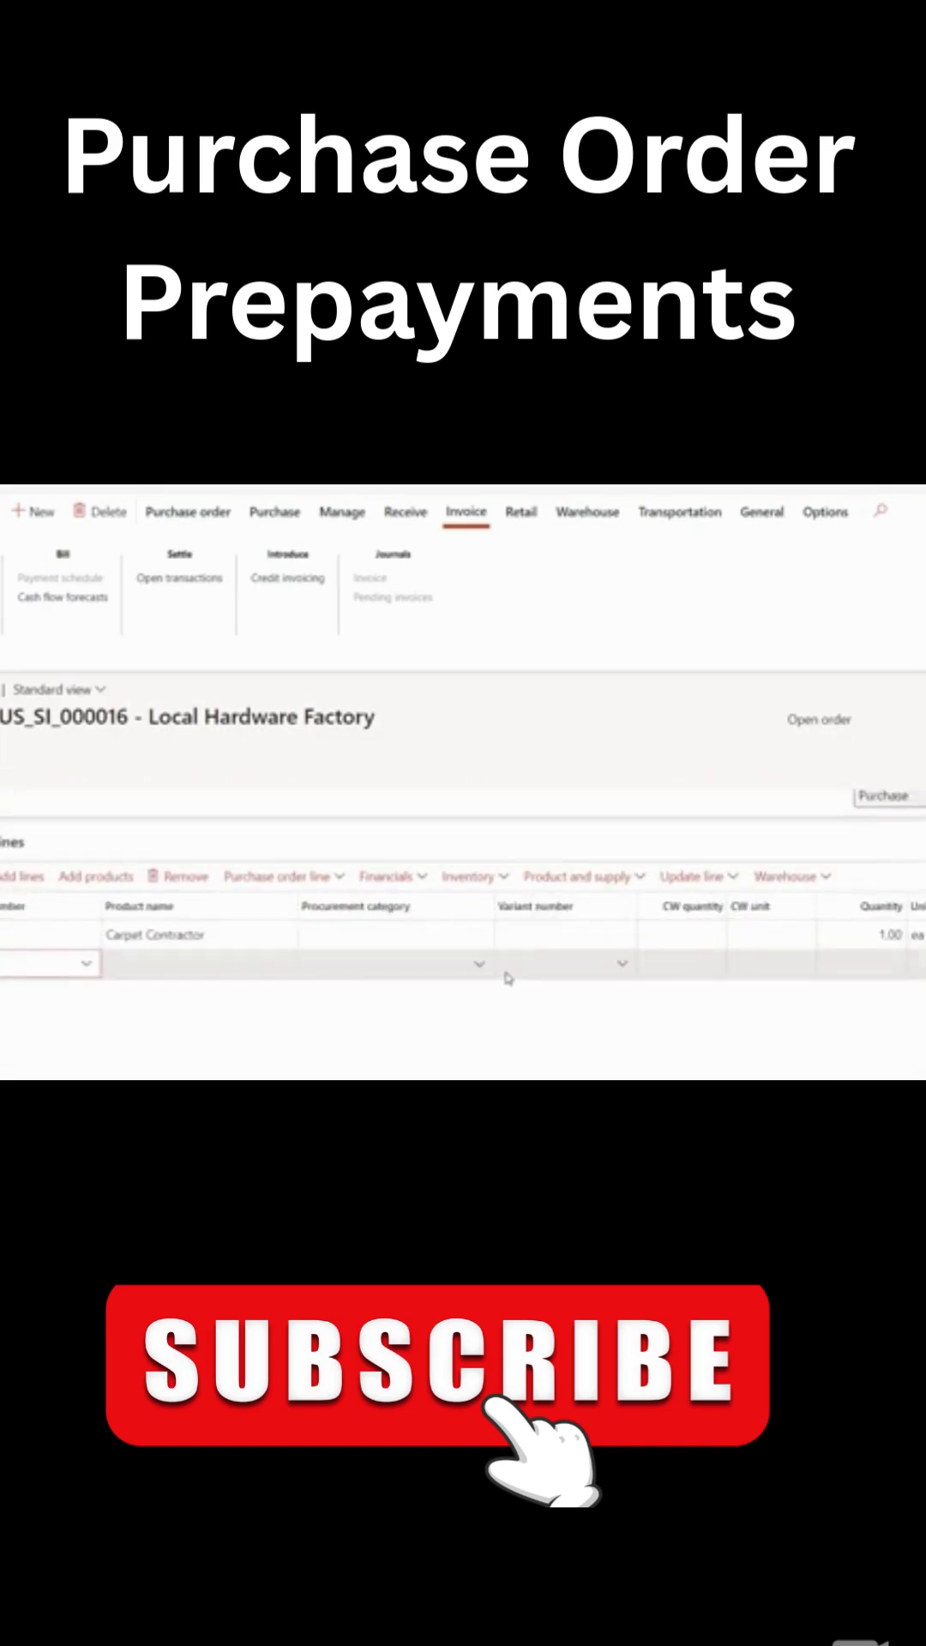
pyautogui.scroll(-1, 508, 979)
pyautogui.hscroll(-2, 386, 977)
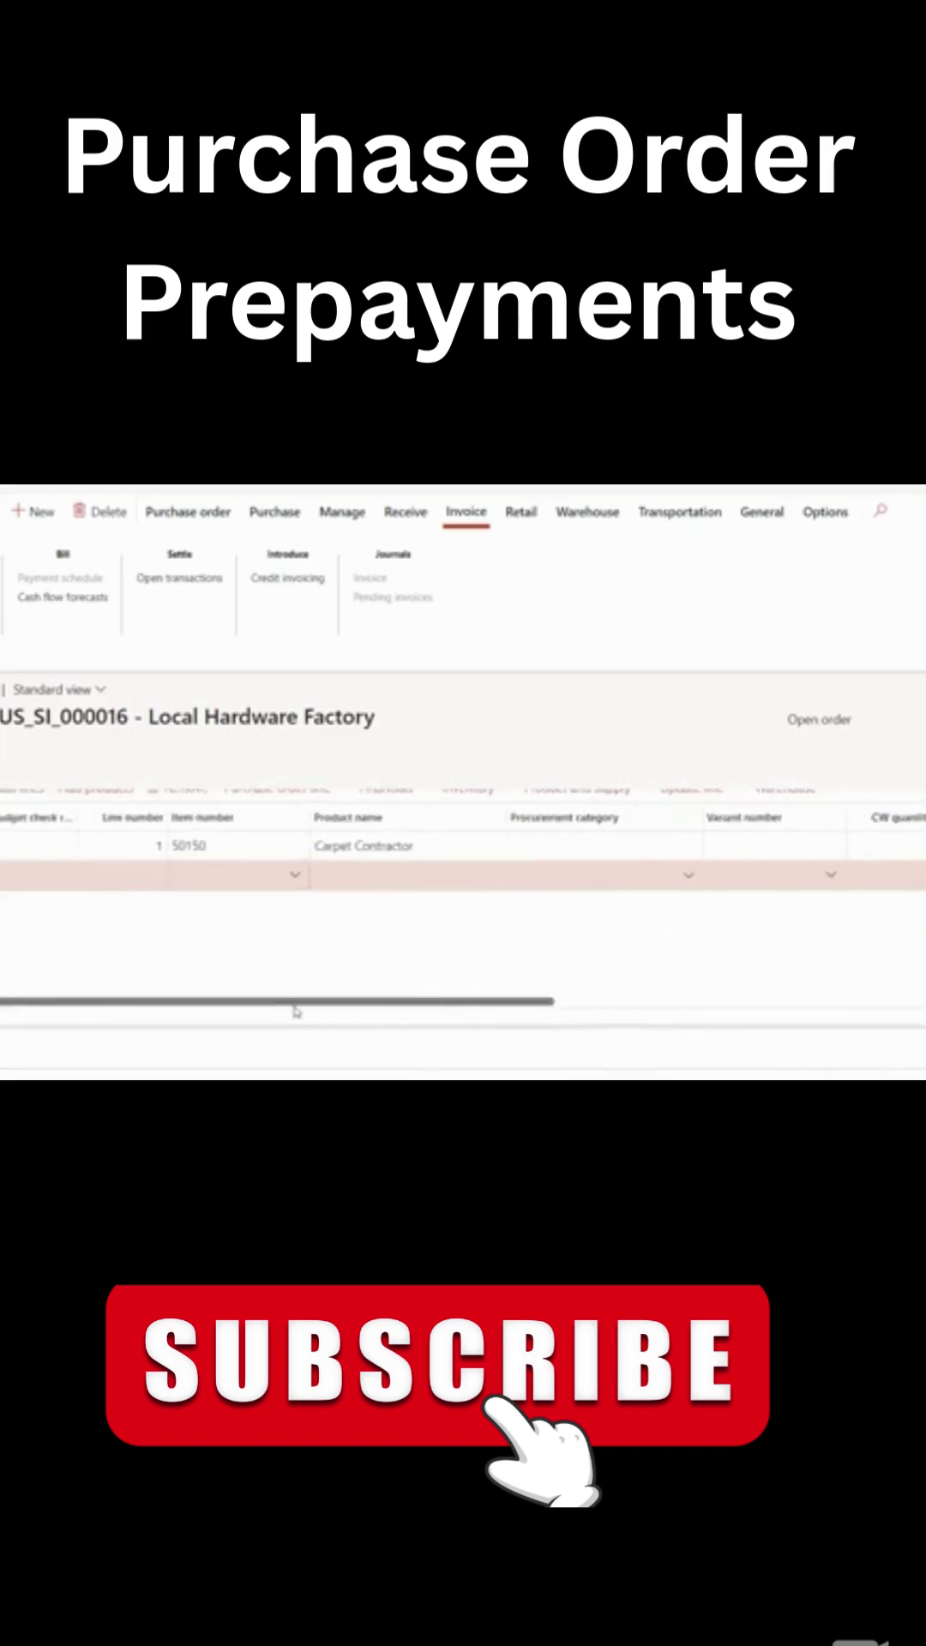
pyautogui.click(294, 876)
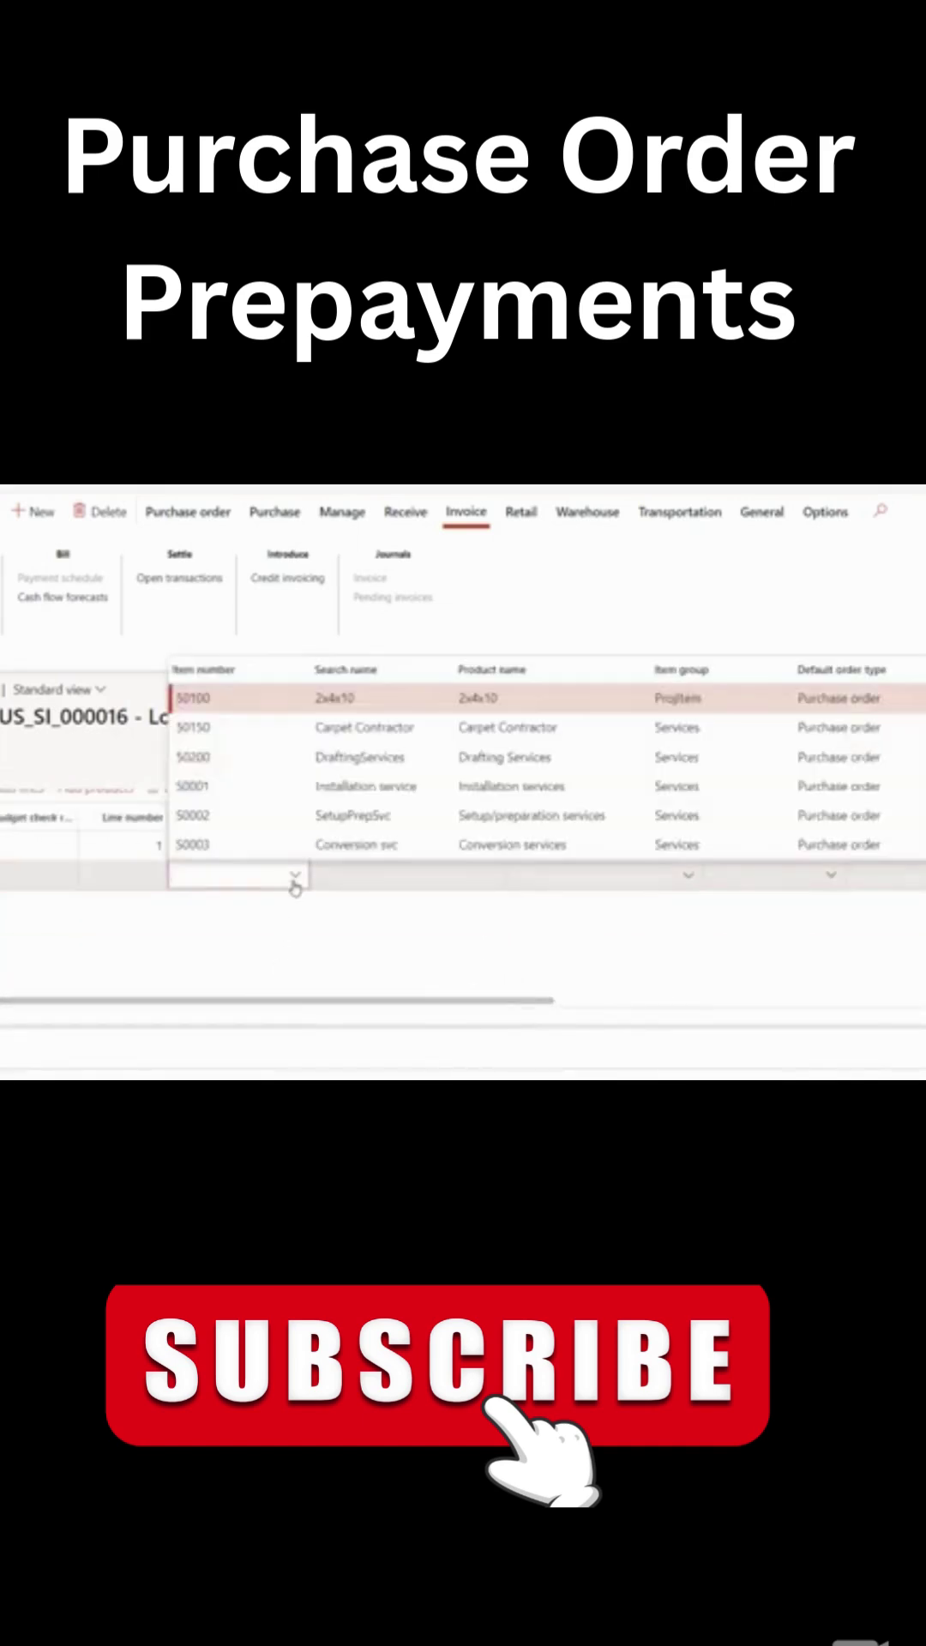
pyautogui.click(415, 758)
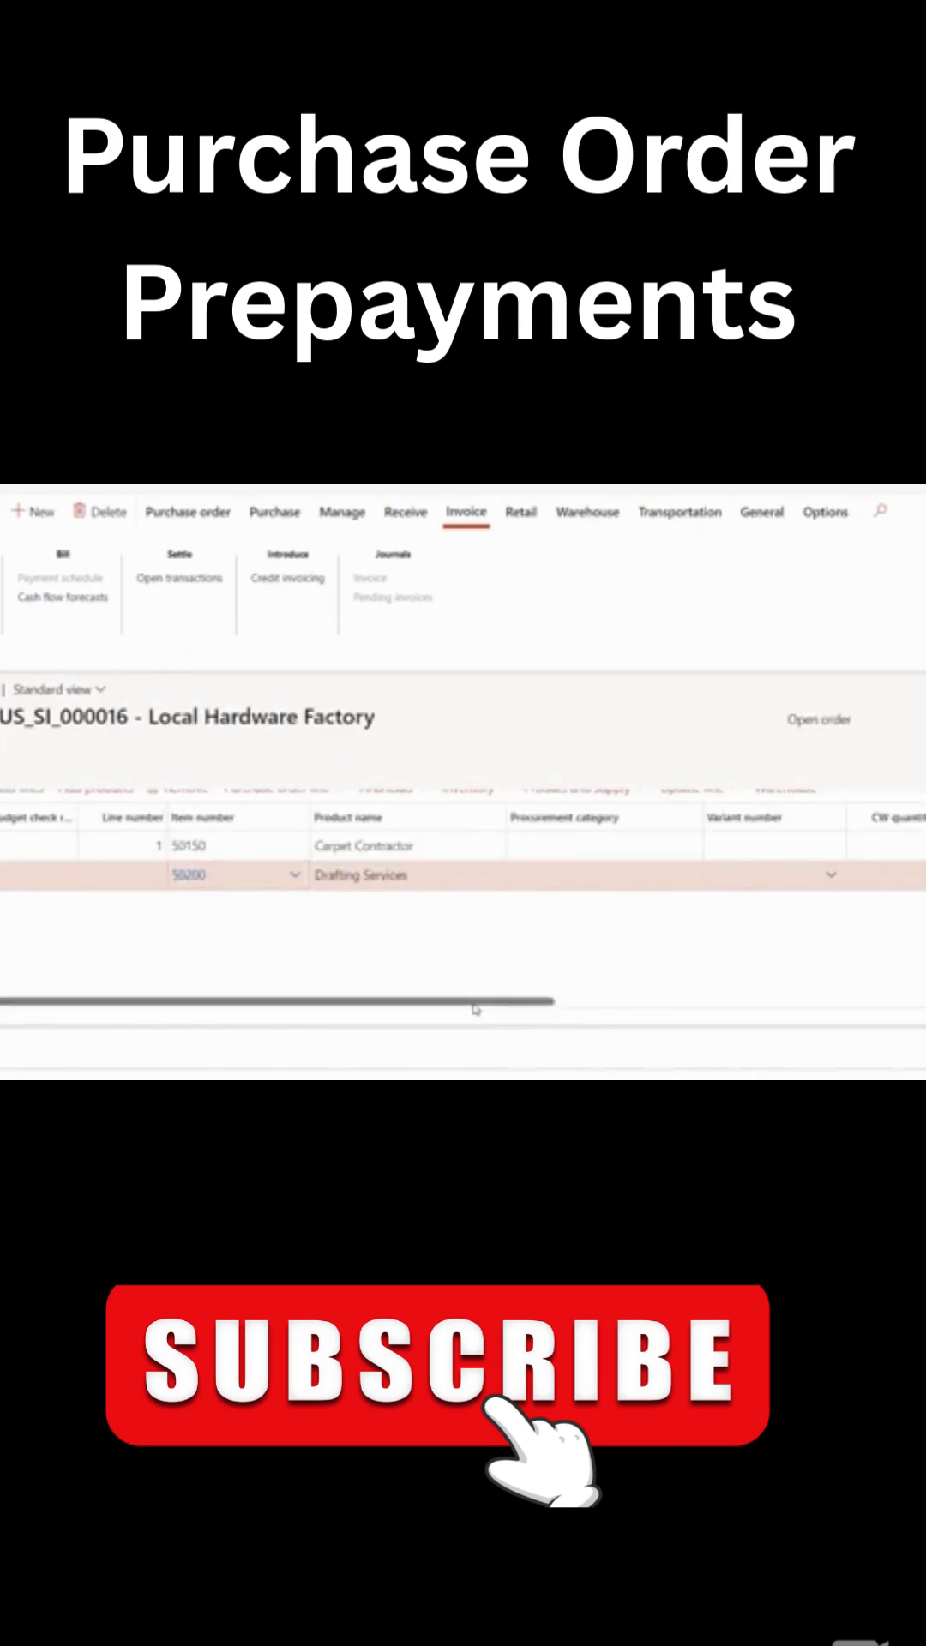
pyautogui.moveTo(475, 1010); pyautogui.dragTo(772, 1007)
# Set the second line's unit price to 900.00 and commit it.
pyautogui.click(759, 875)
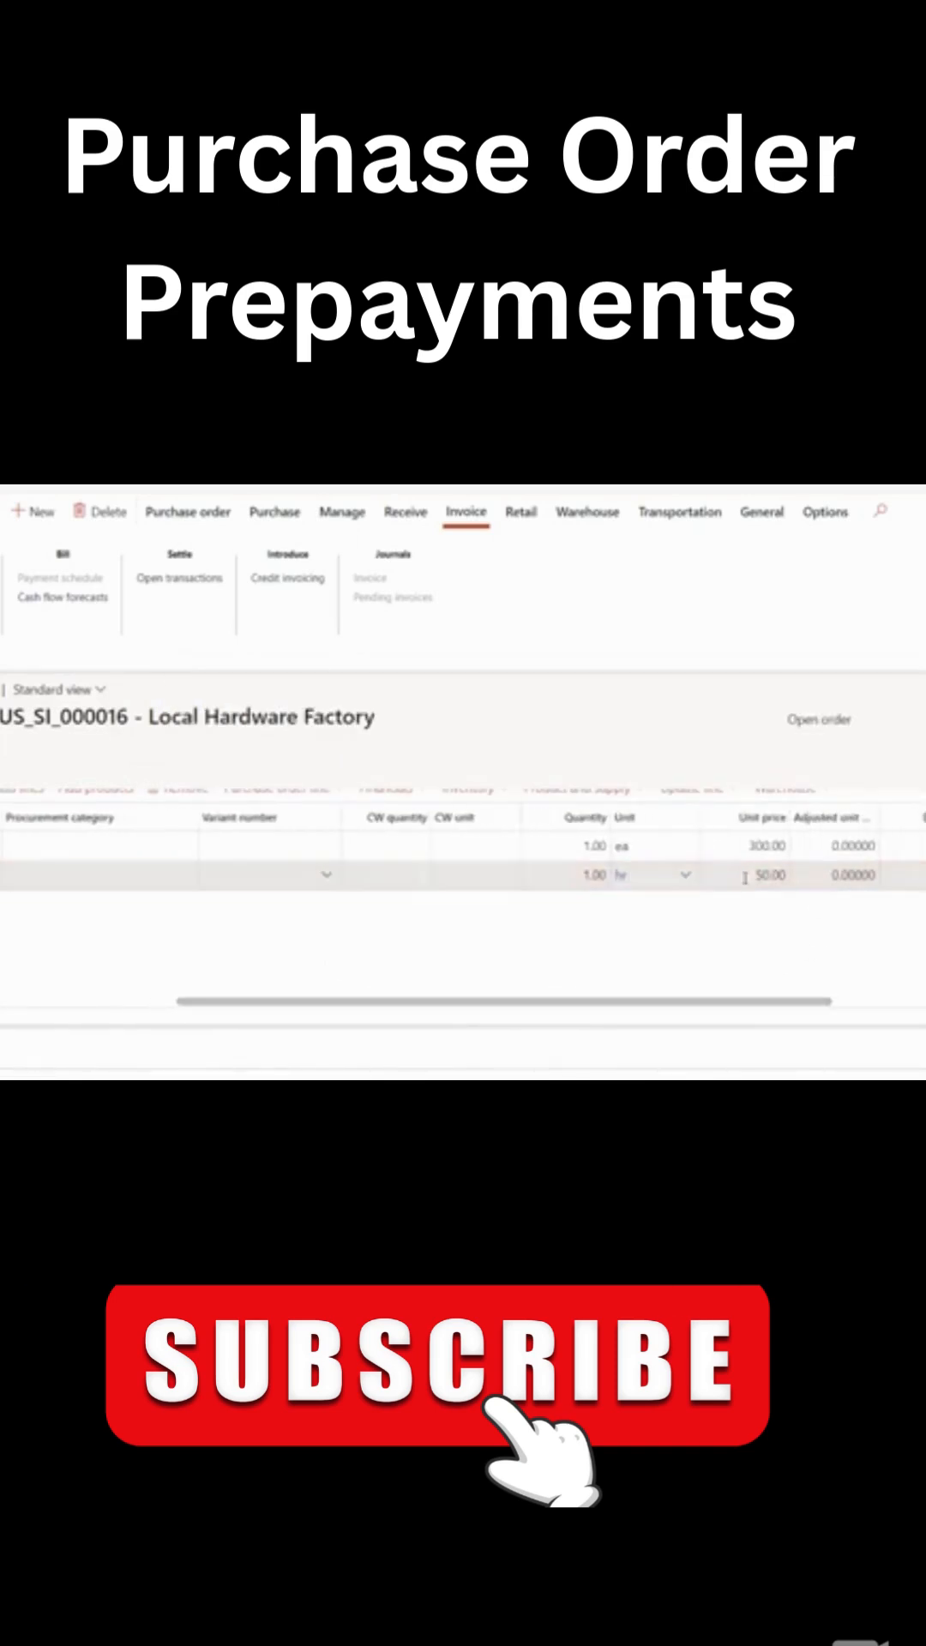
pyautogui.write('1')
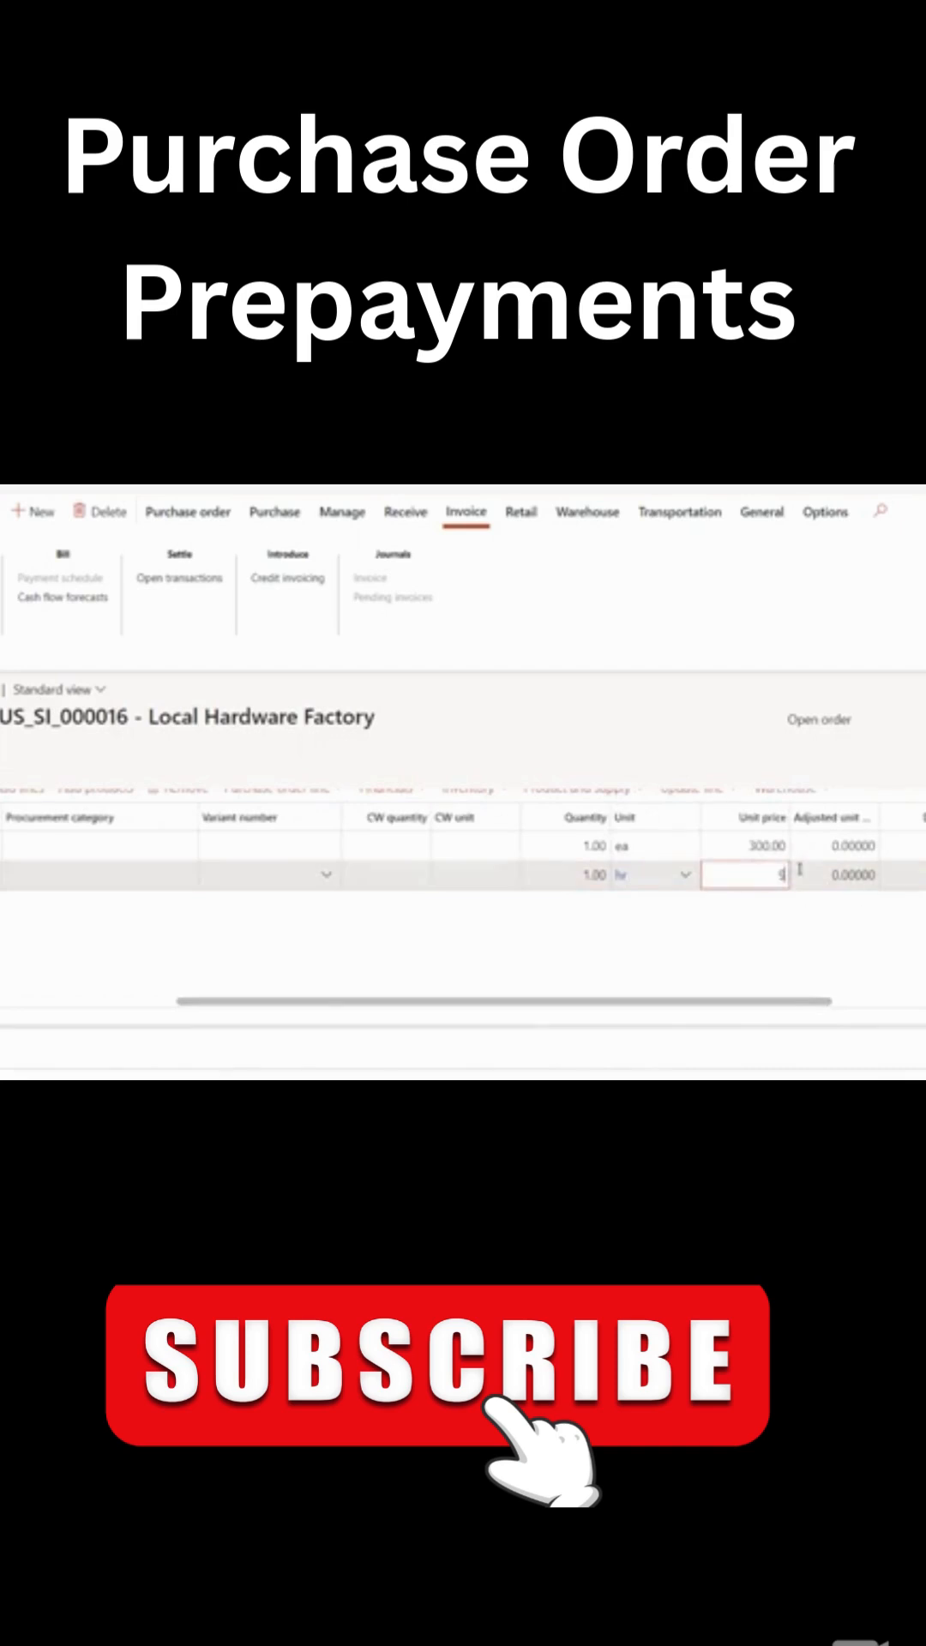
pyautogui.write('00')
pyautogui.click(811, 936)
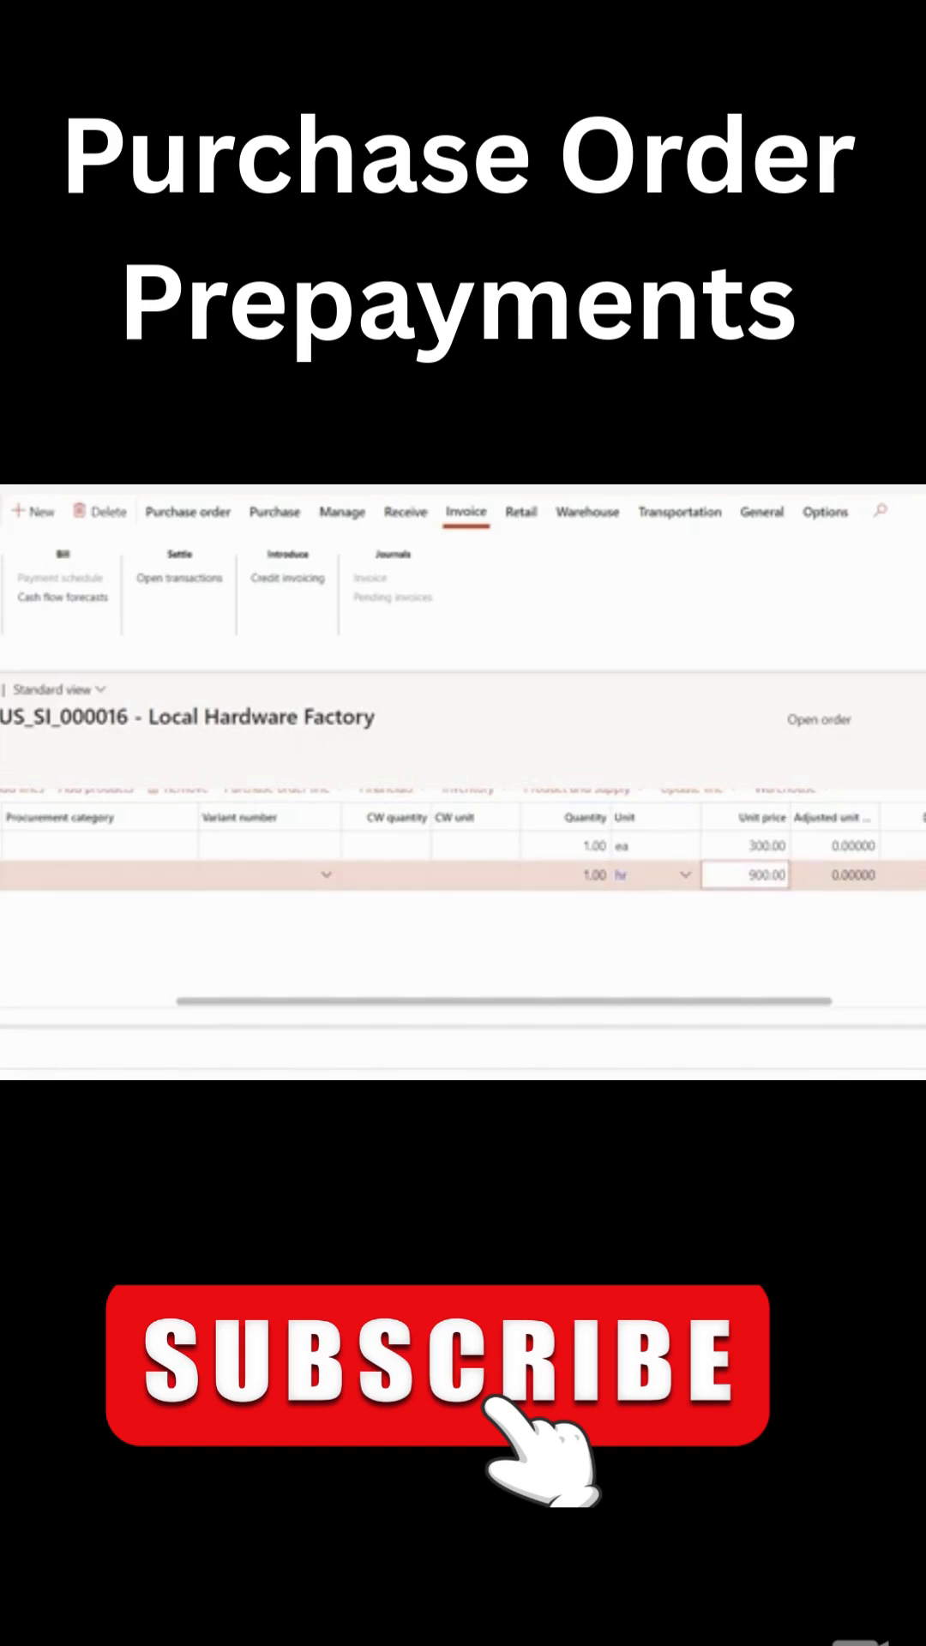
pyautogui.doubleClick(746, 874)
pyautogui.scroll(-3, 458, 898)
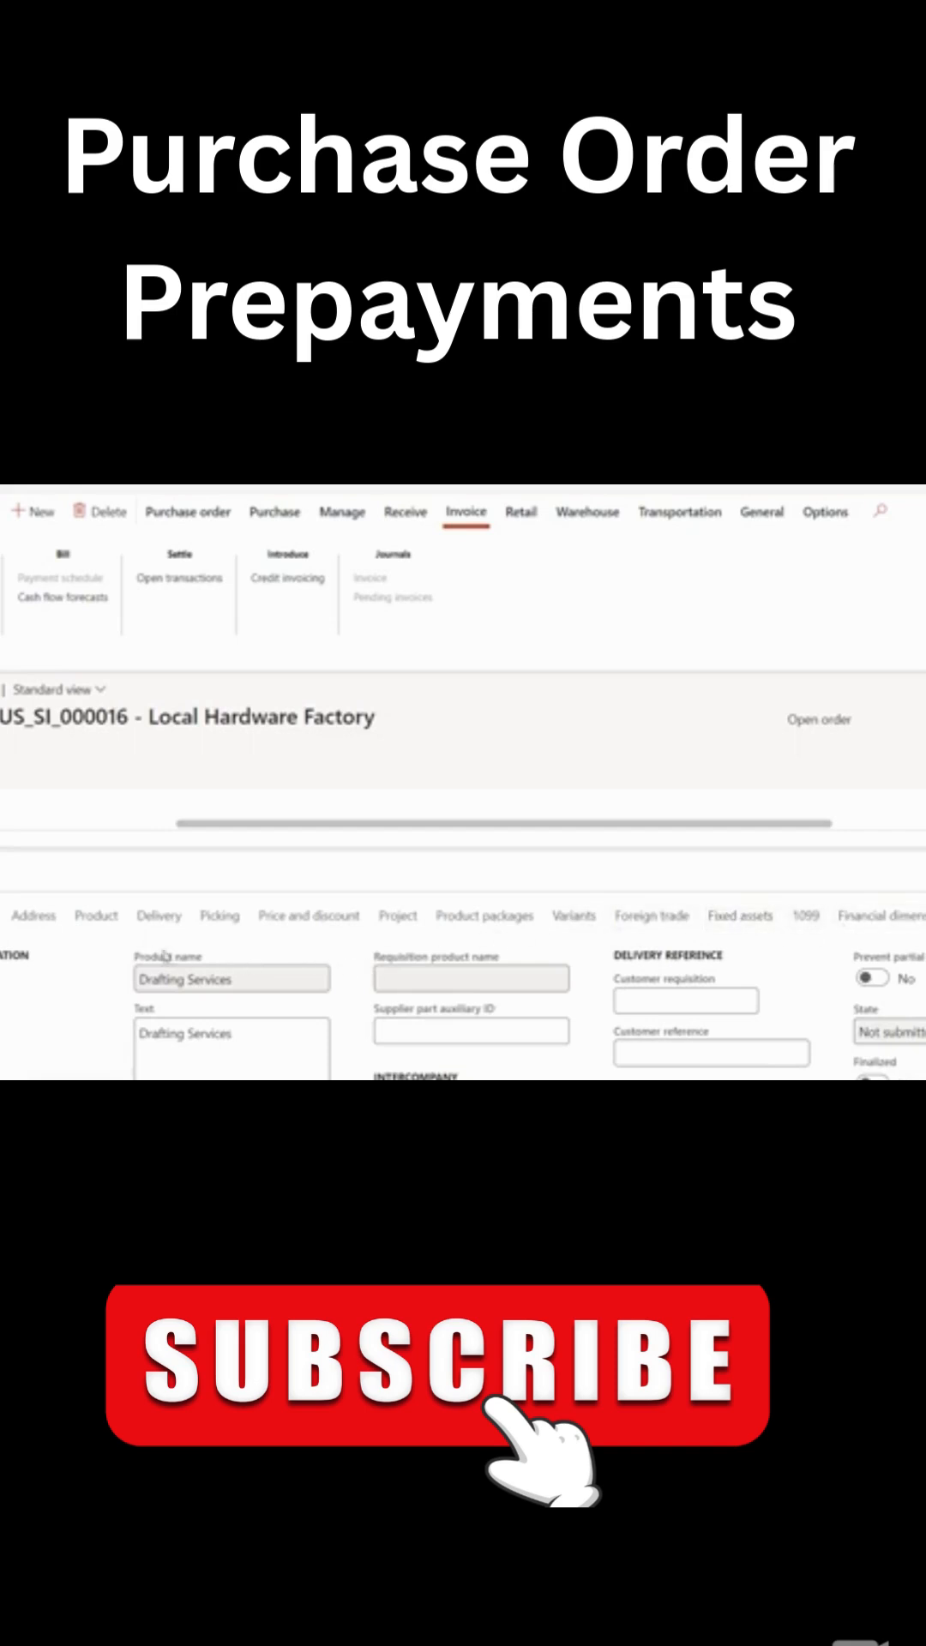
pyautogui.scroll(3, 636, 930)
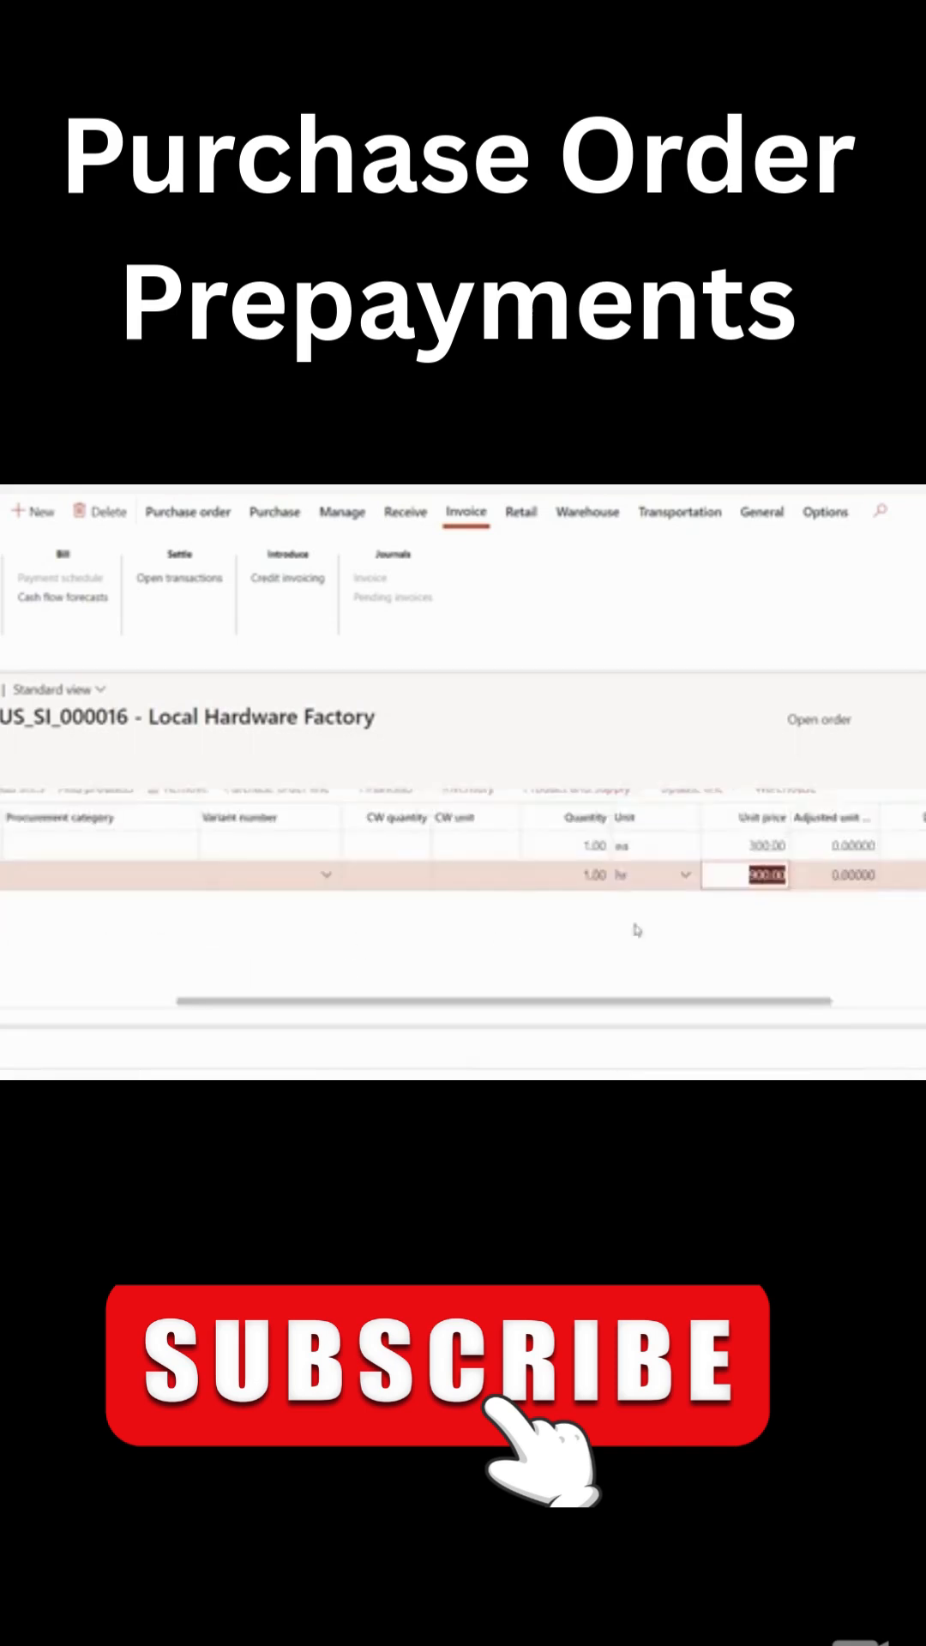
pyautogui.scroll(2, 636, 931)
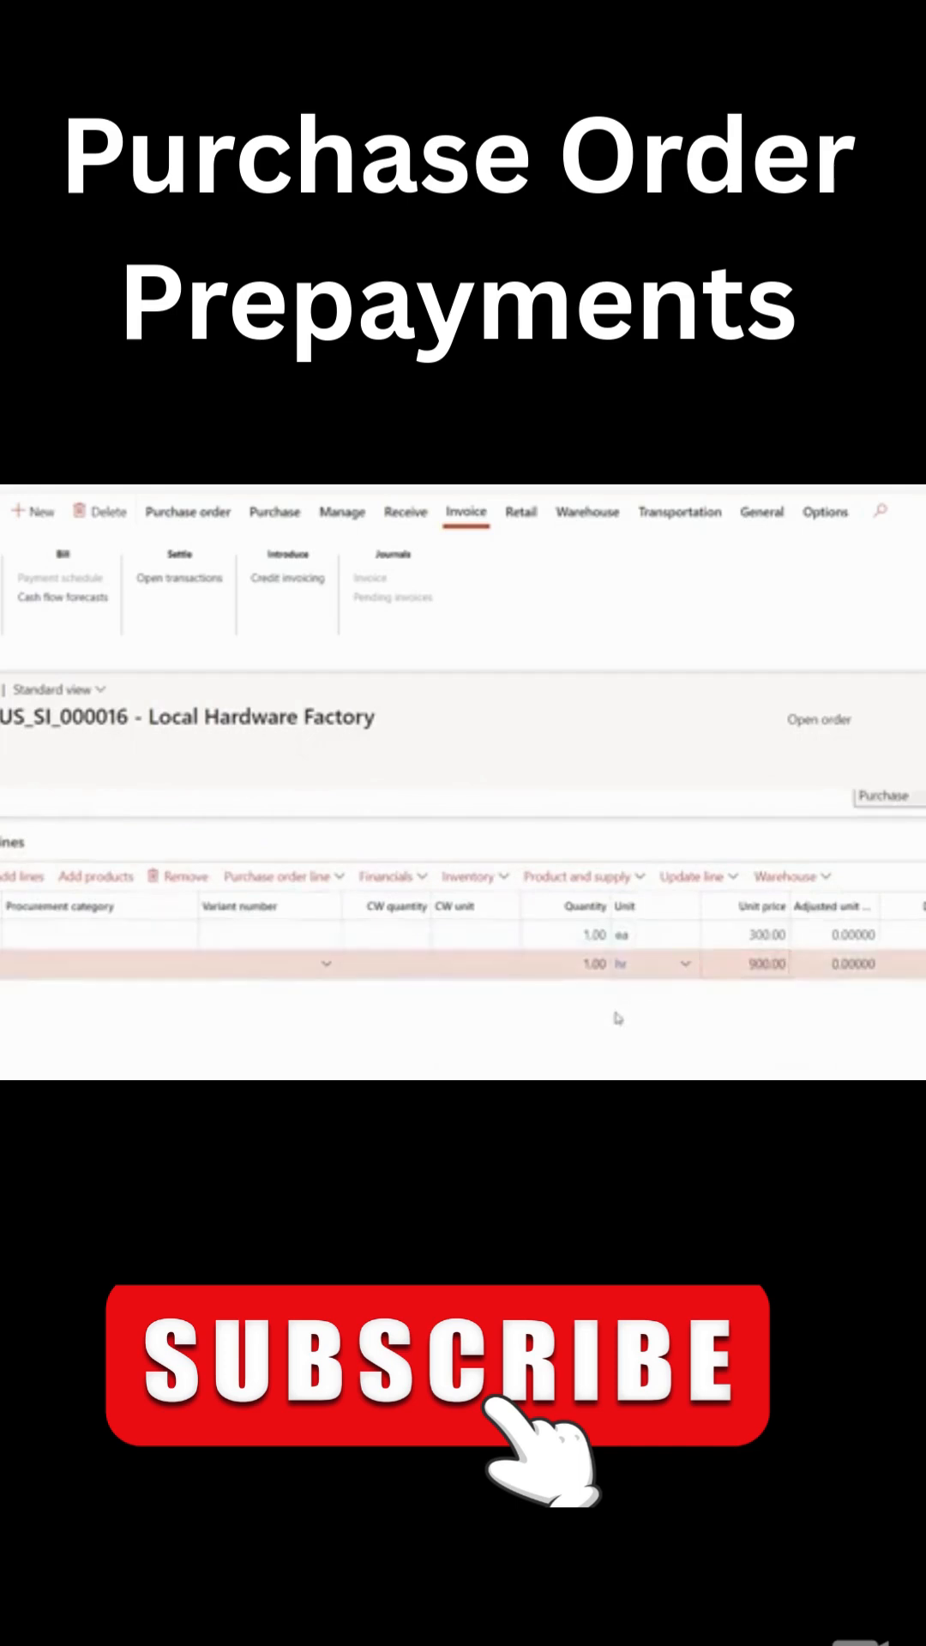
pyautogui.click(398, 983)
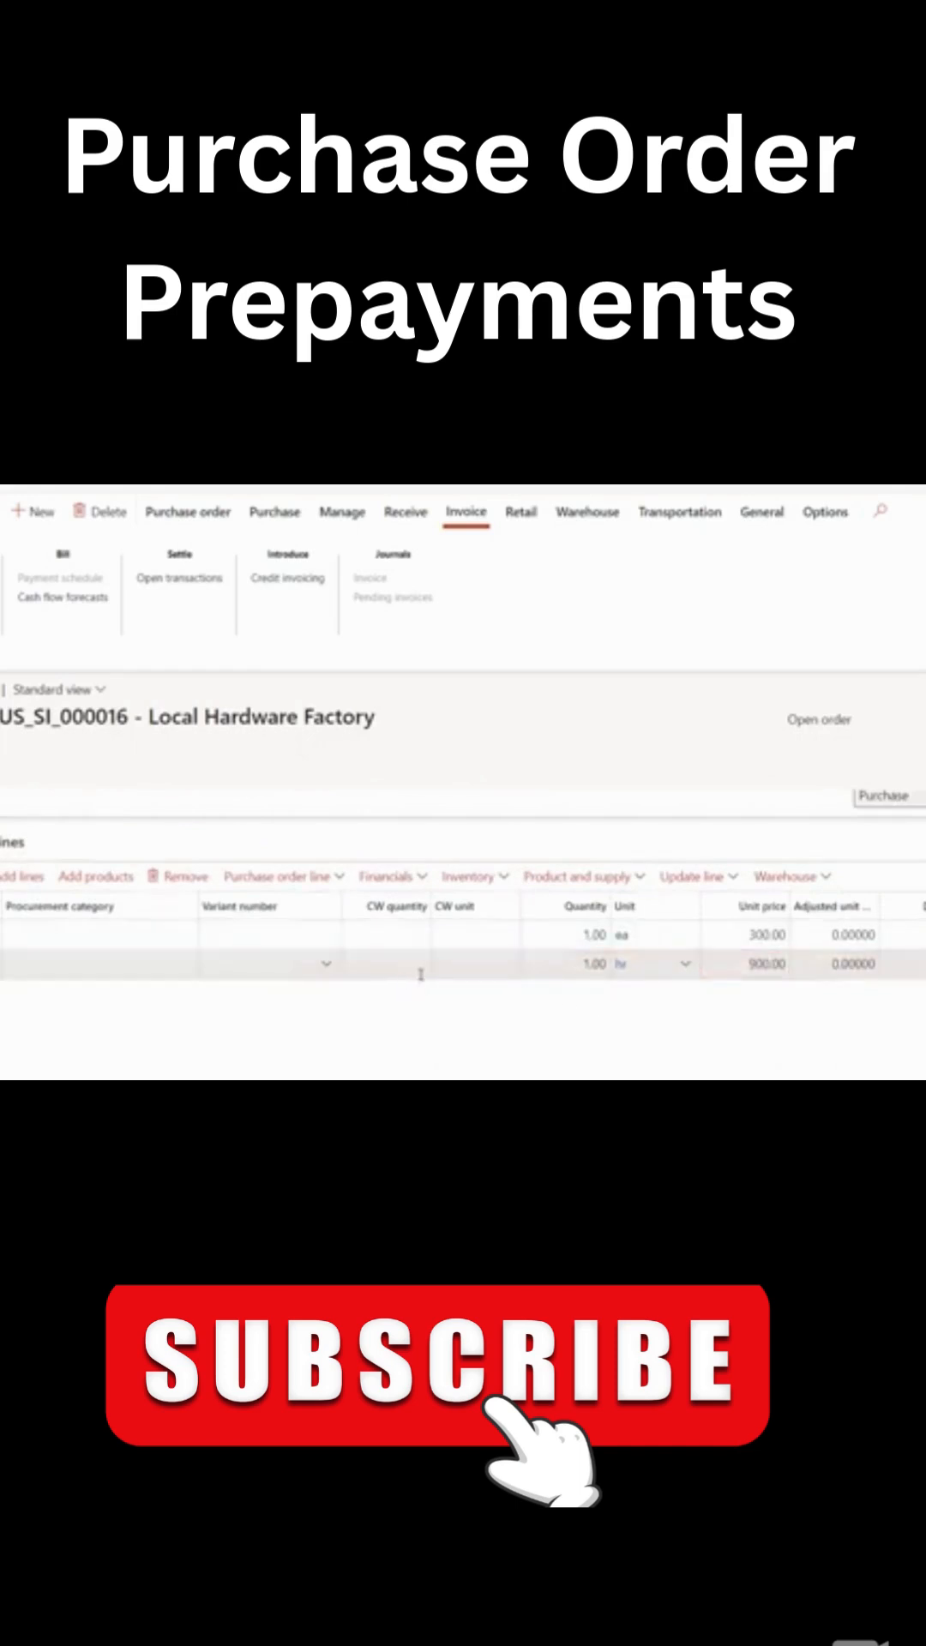
# From the Purchase actions, launch Prepayment for the order with the Drafting Services line selected.
pyautogui.click(425, 965)
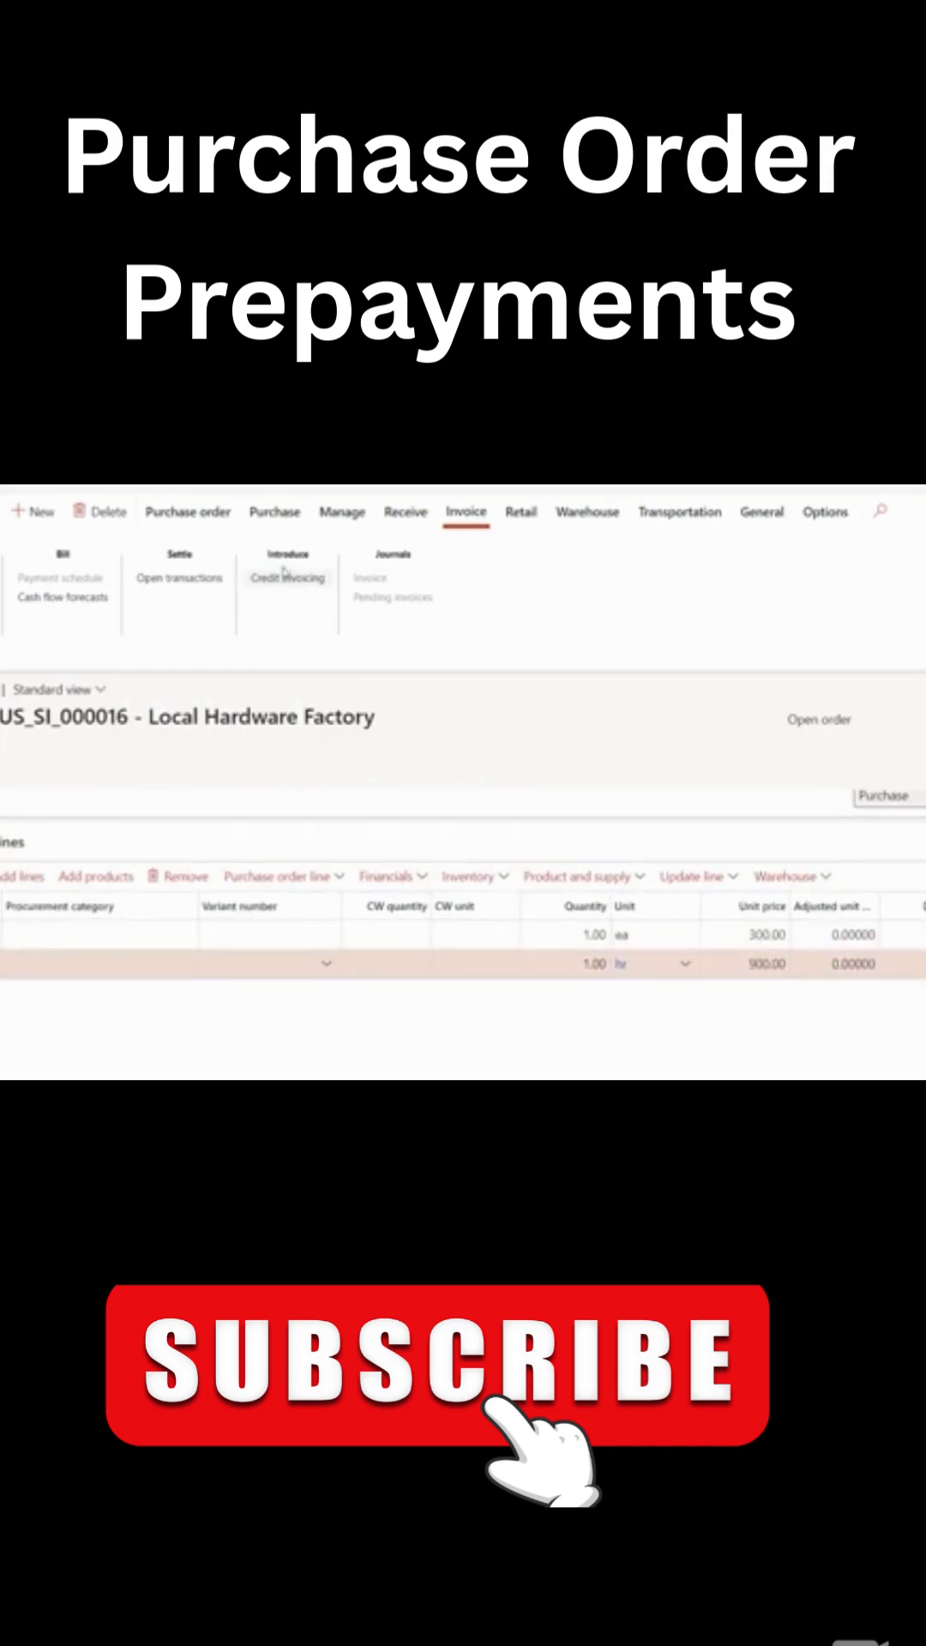
pyautogui.click(275, 512)
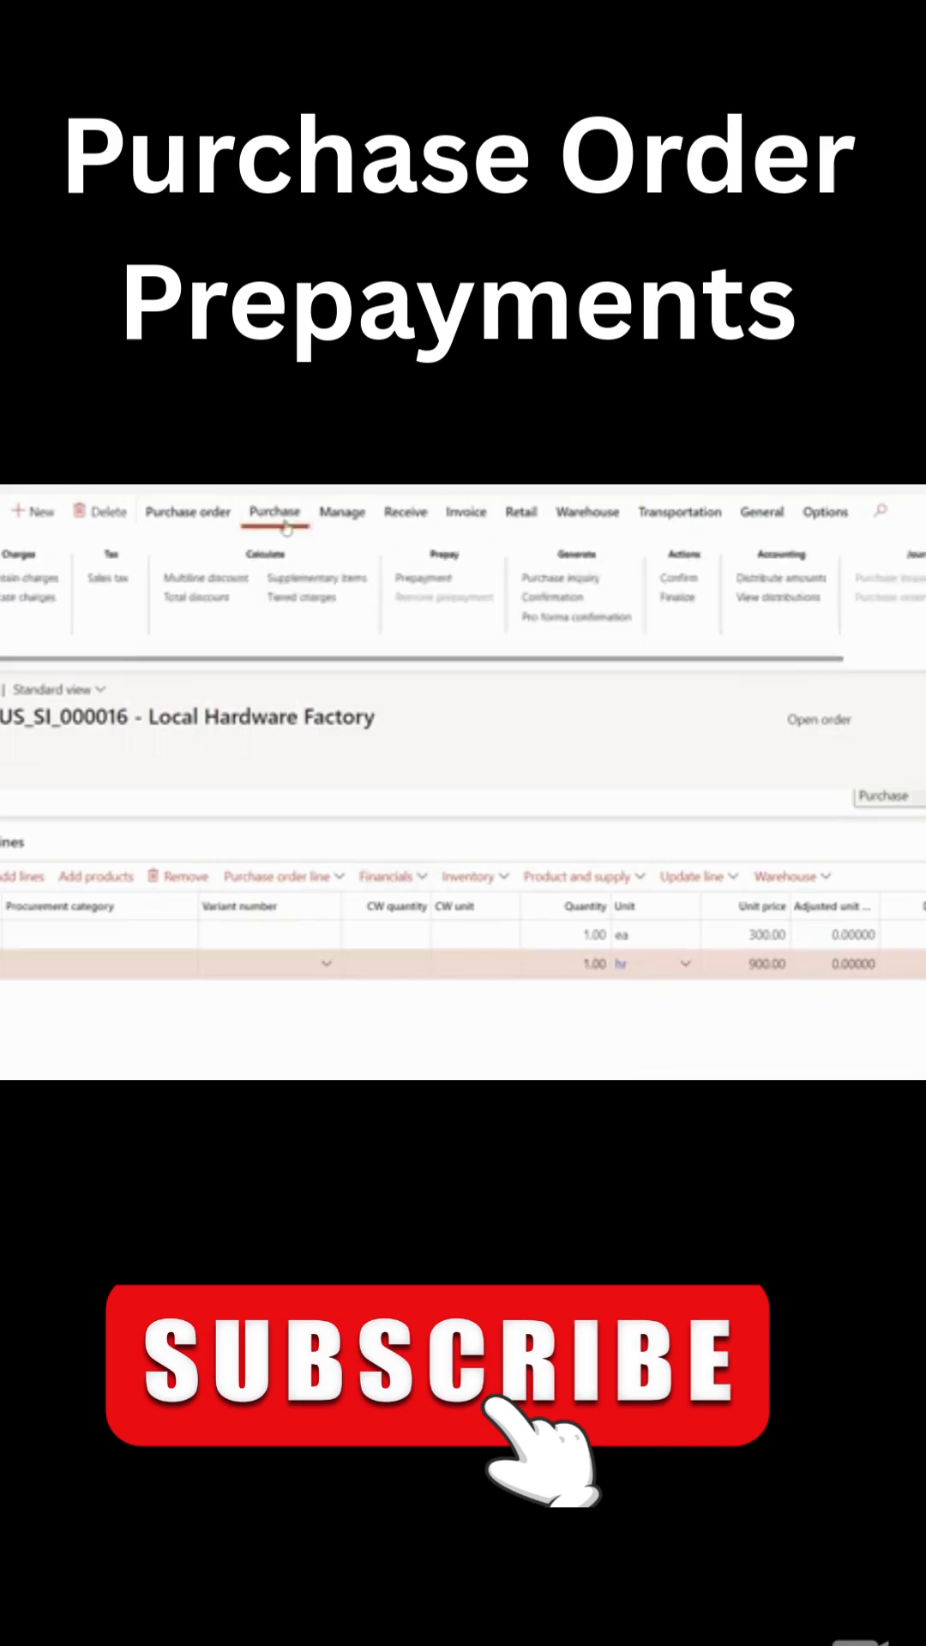
pyautogui.click(429, 583)
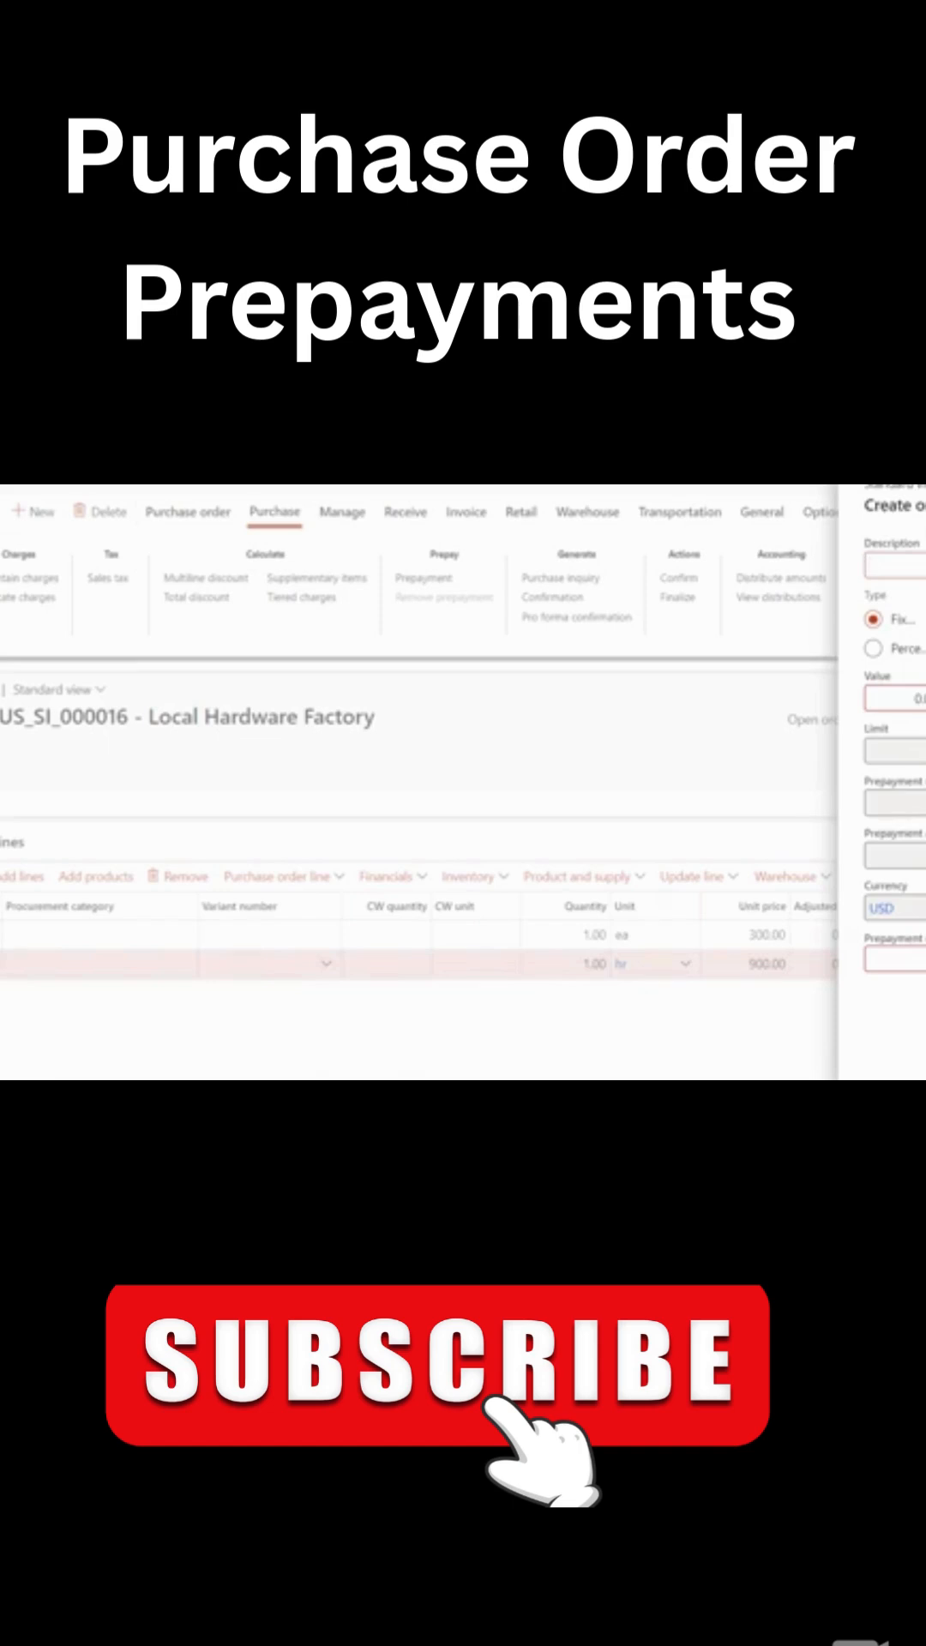
pyautogui.write('PRE')
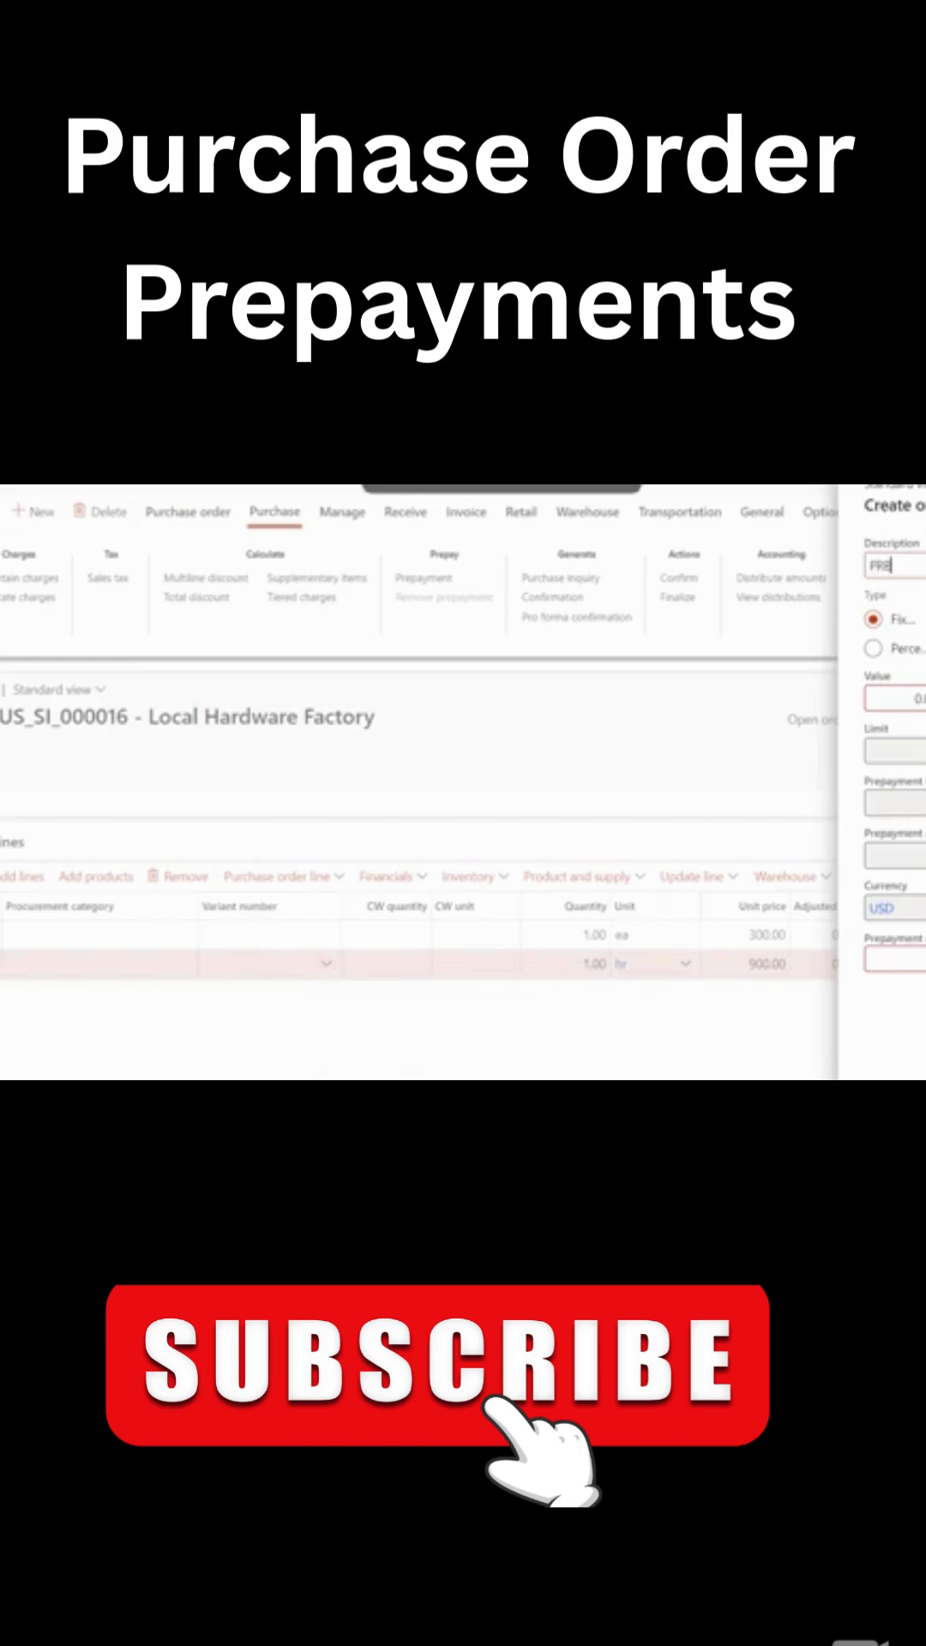
pyautogui.write('1')
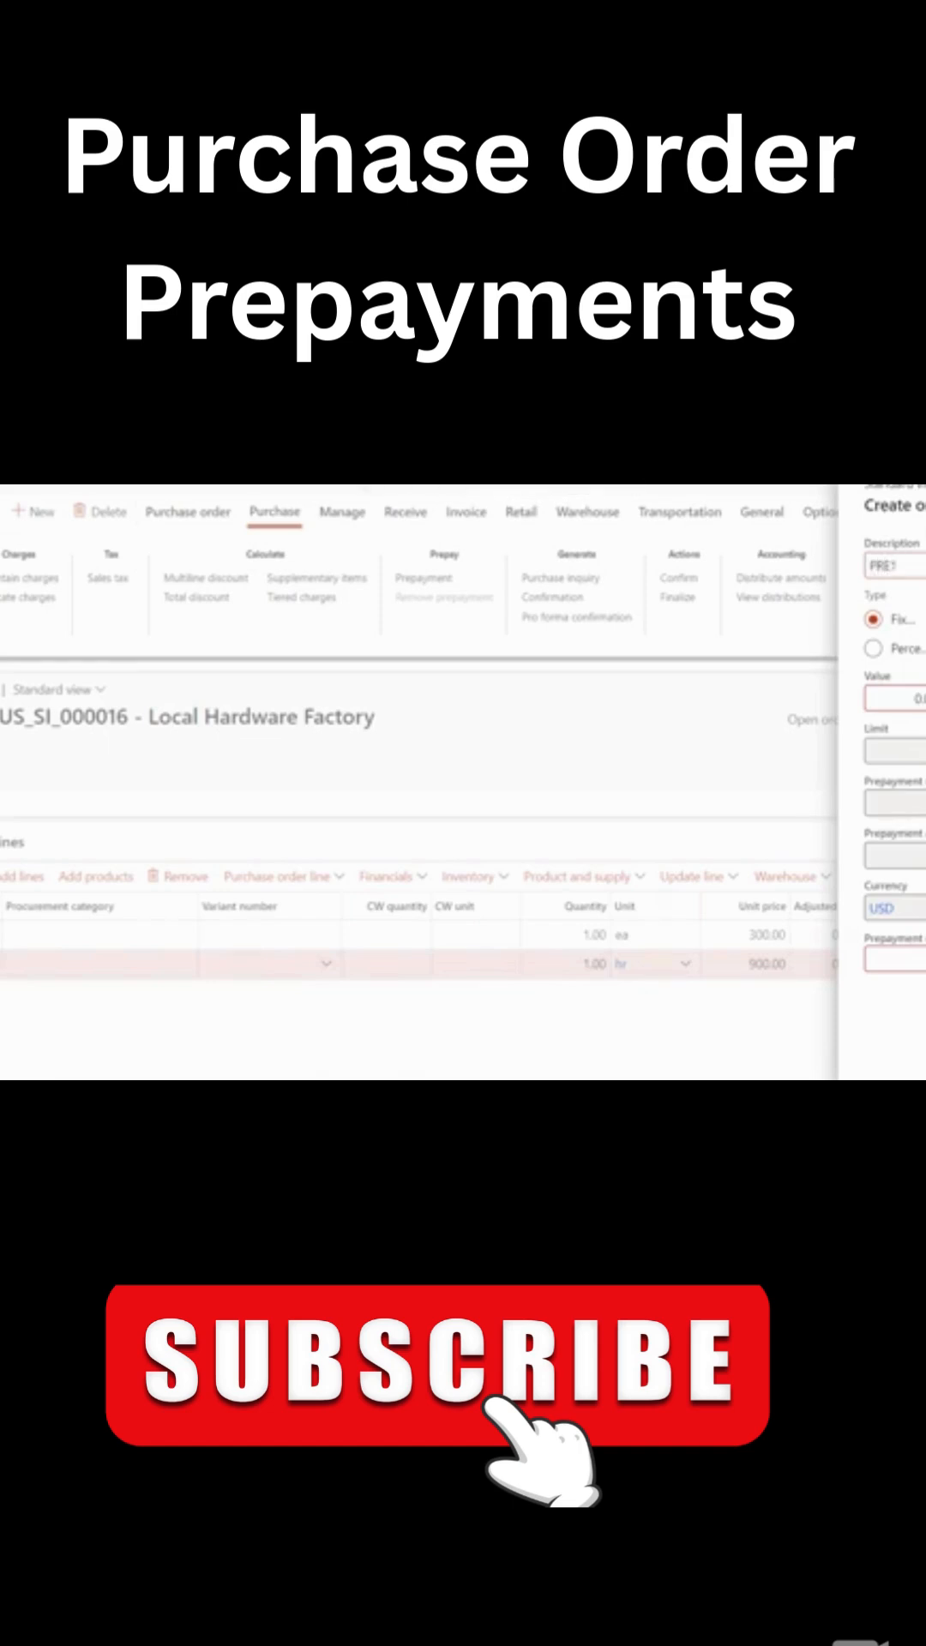
# Enter prepayment value 30 and choose Vendor prepayment under the Prepayment procurement category.
pyautogui.click(896, 696)
pyautogui.write('30')
pyautogui.click(887, 958)
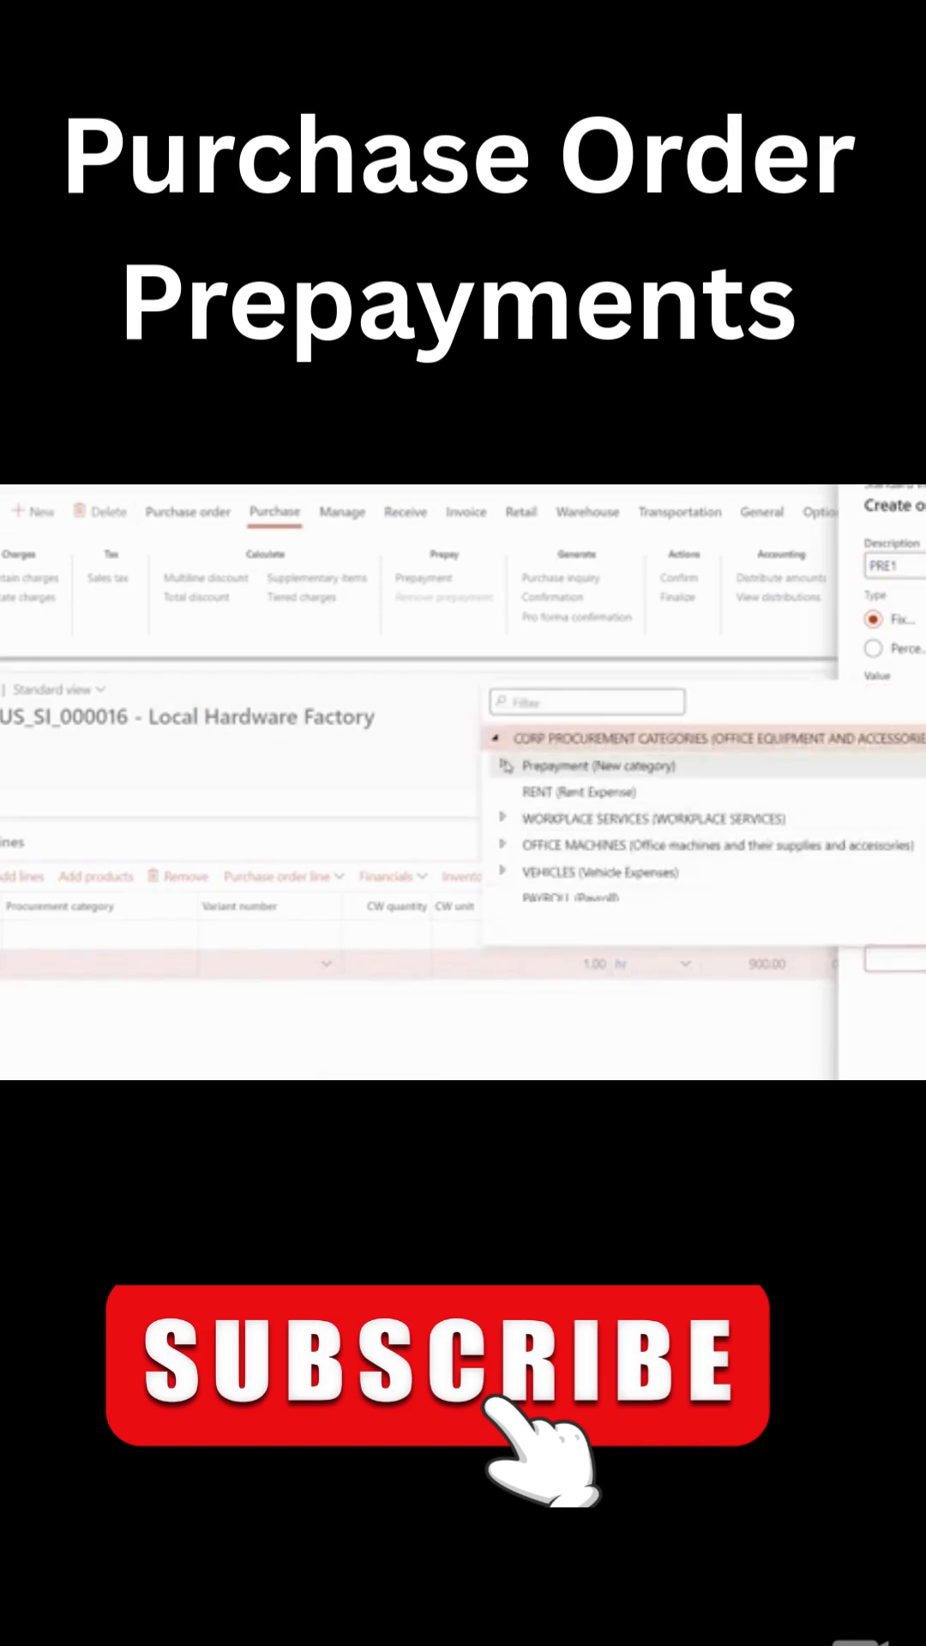
pyautogui.click(504, 766)
pyautogui.click(618, 791)
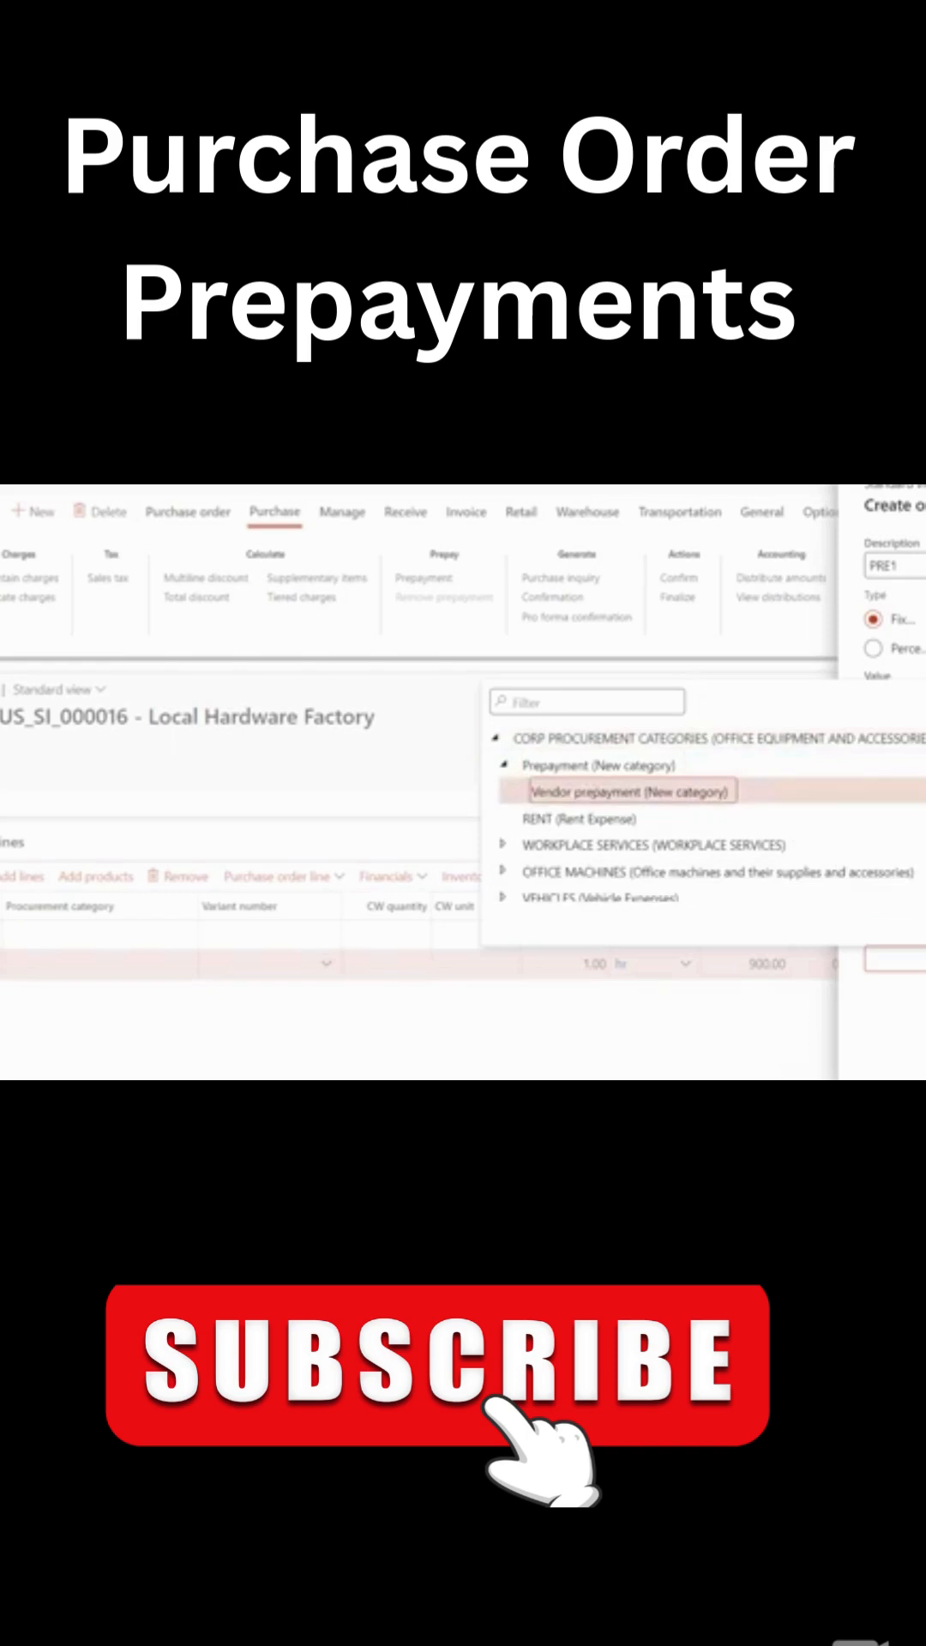